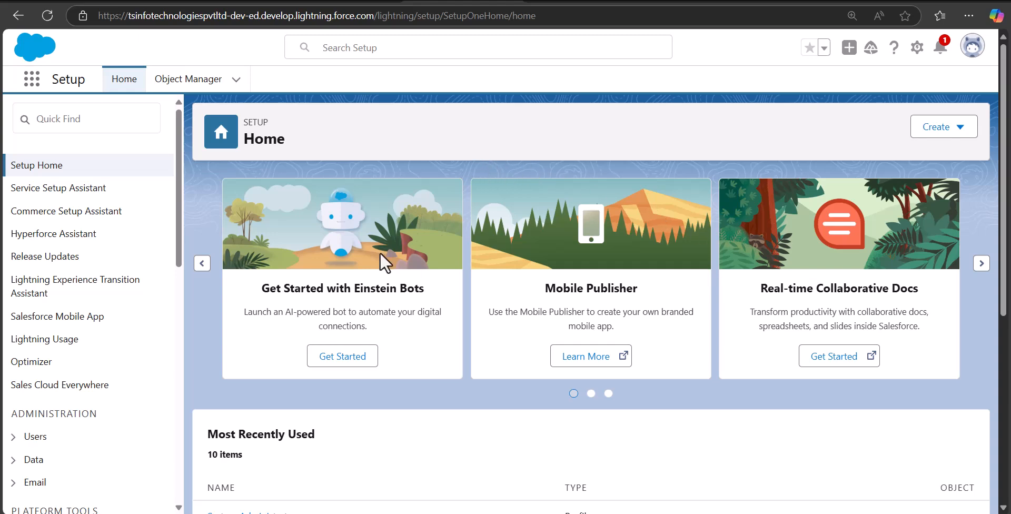
Step: Find Mass Transfer Records in Setup and open the Transfer Accounts form
left_click(83, 119)
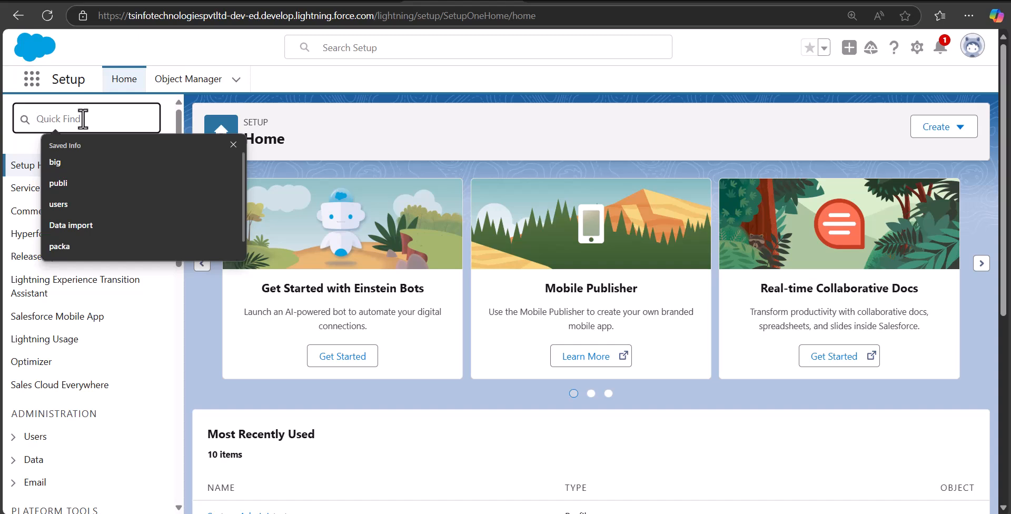
type("mass ter")
key("BackSpace")
key("BackSpace")
type("ran")
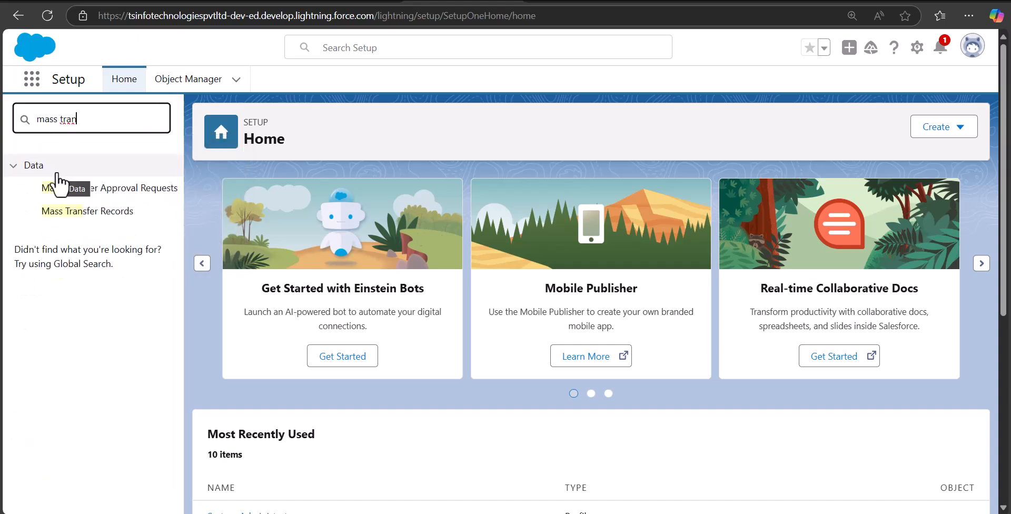
left_click(69, 217)
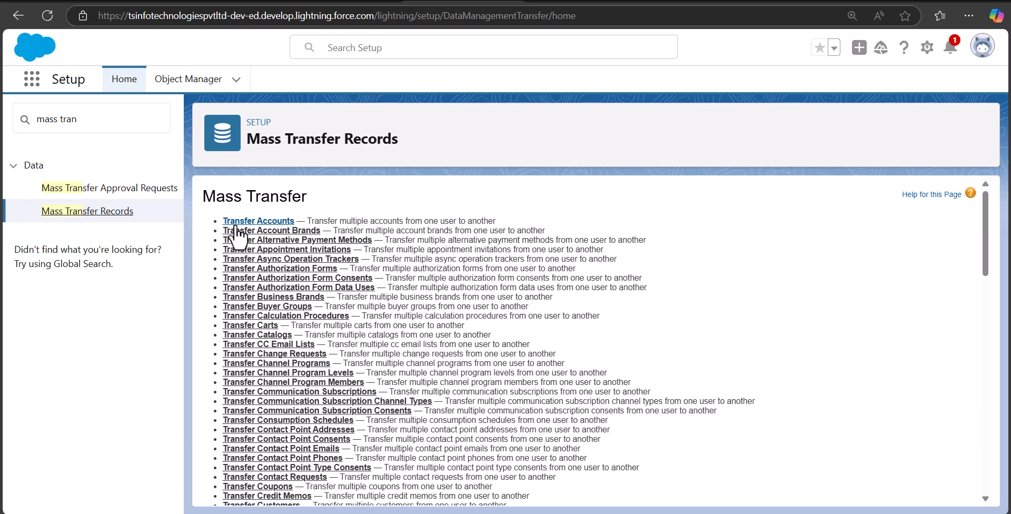
left_click(265, 223)
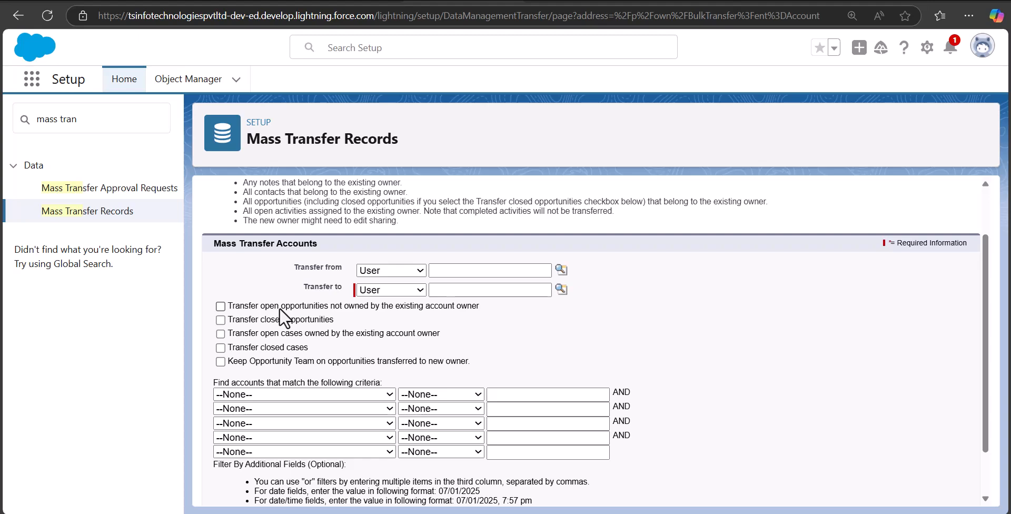
Step: Look up and pick the current owner as the Transfer from user and the new owner as the Transfer to user
left_click(558, 296)
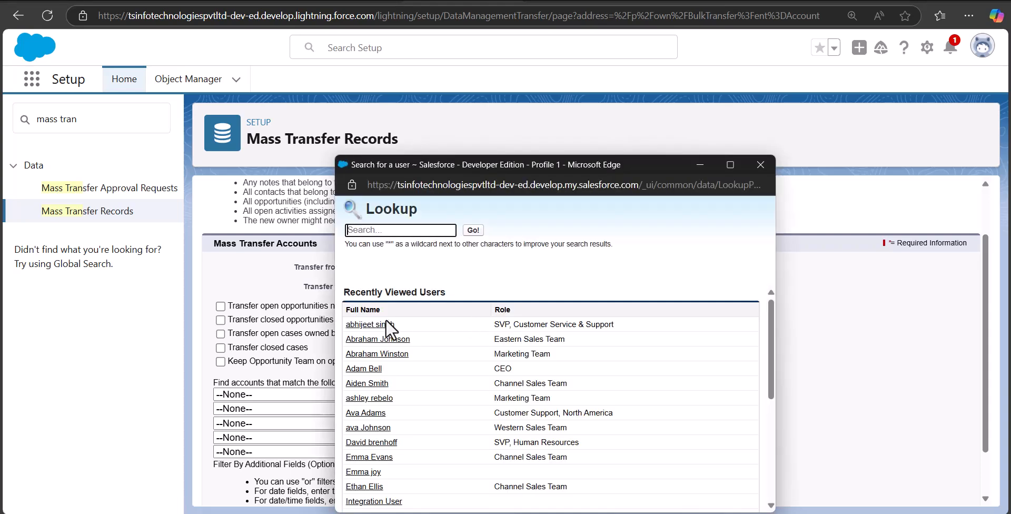
left_click(387, 325)
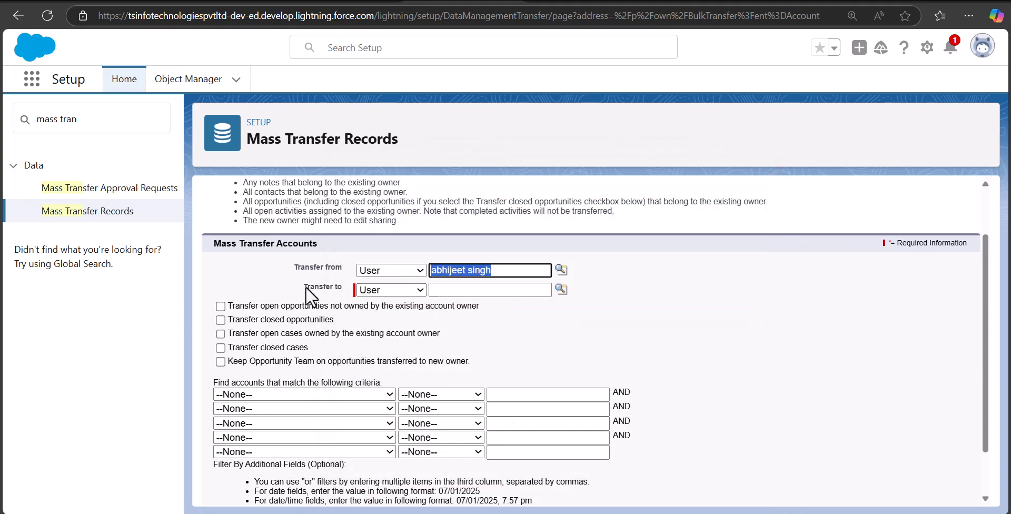
left_click(449, 295)
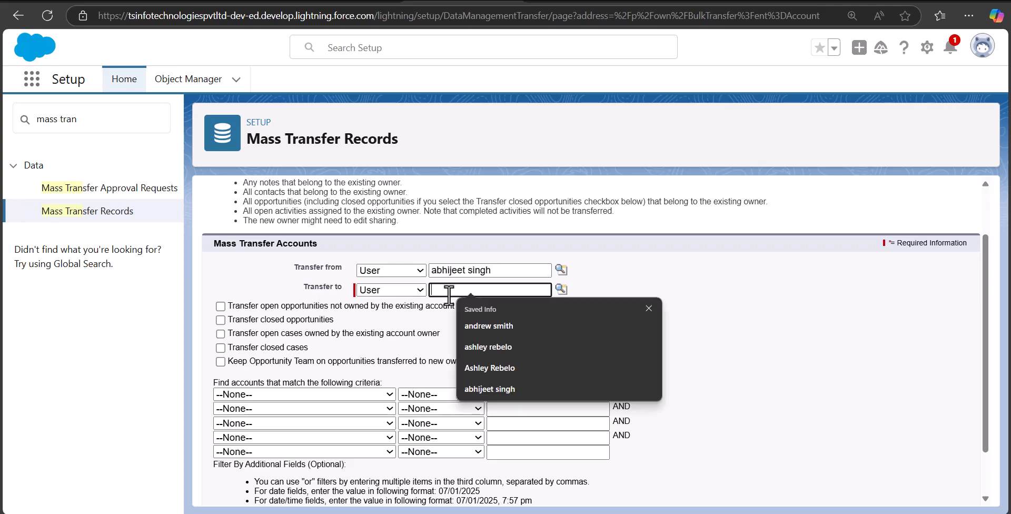
left_click(641, 287)
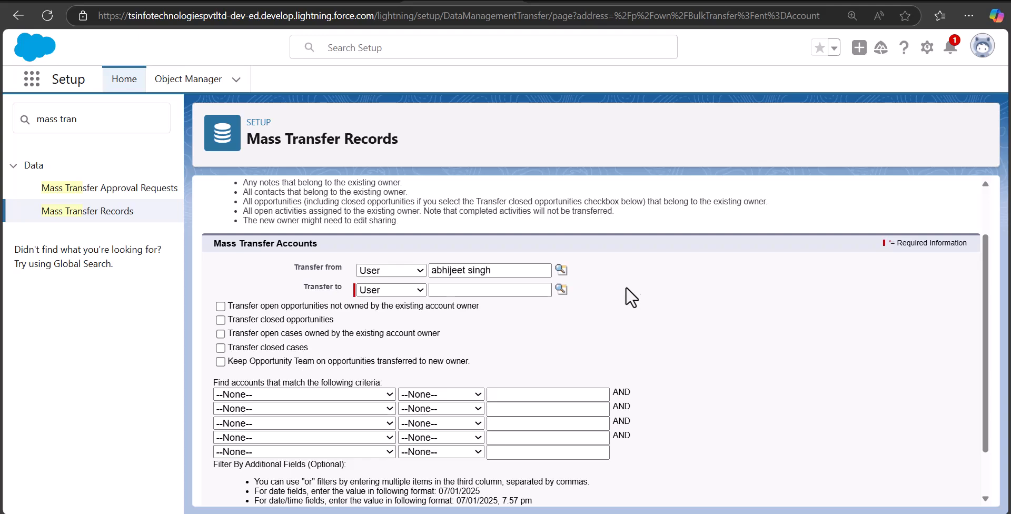
left_click(561, 290)
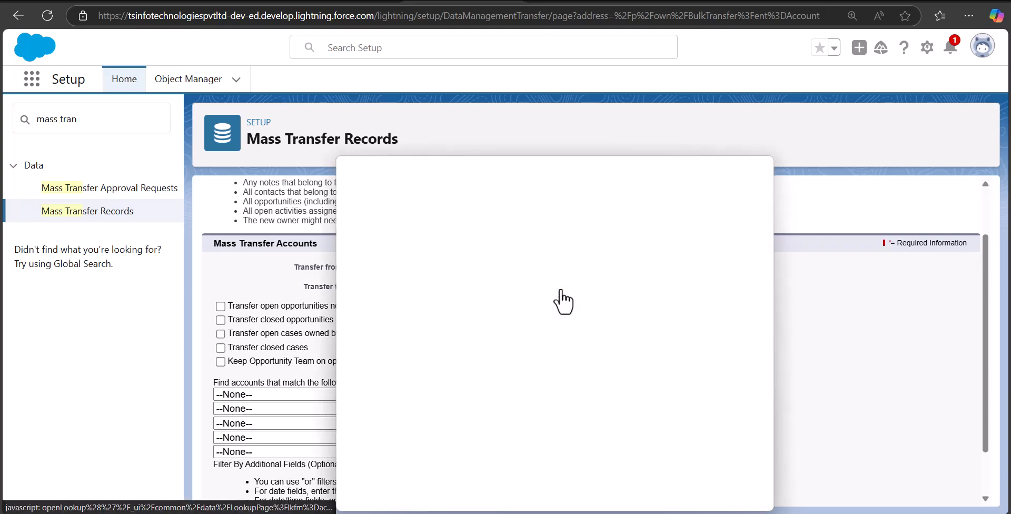
left_click(372, 412)
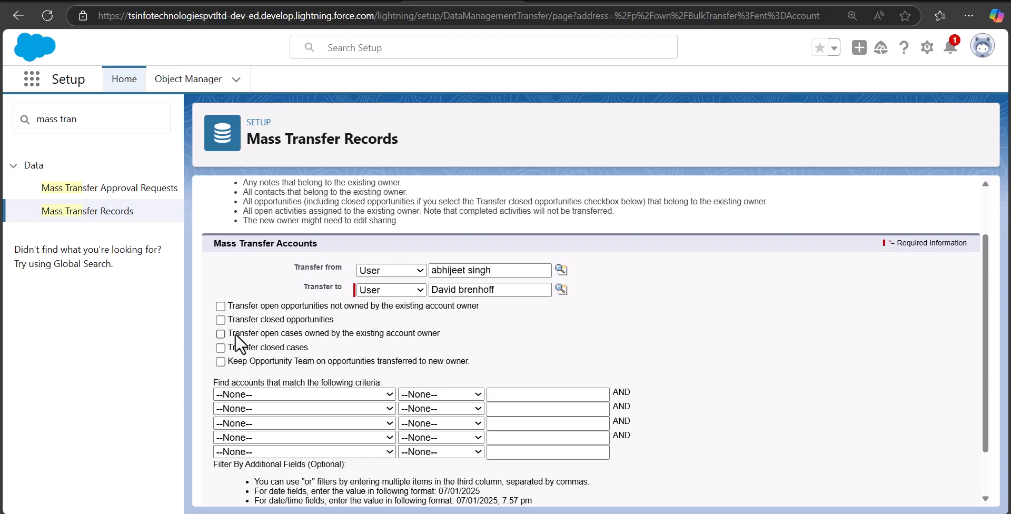
Step: Set the first account search criterion to Created Date with the operator greater than
scroll(291, 362, "down", 1)
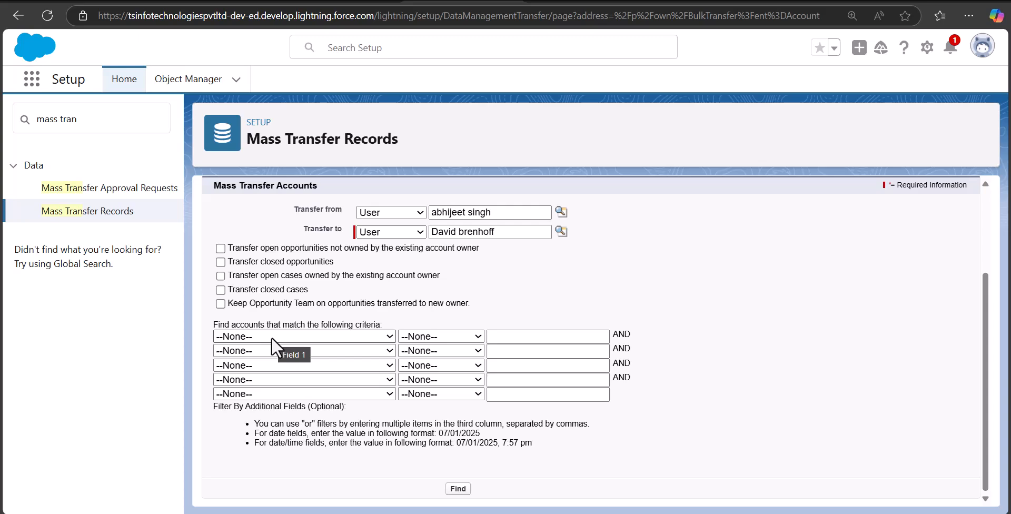
left_click(271, 337)
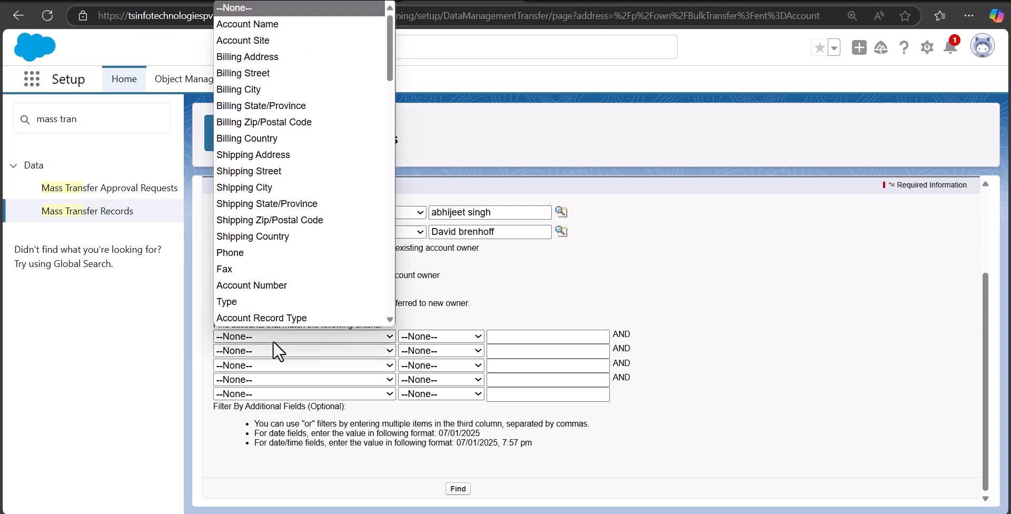
scroll(379, 274, "down", 1)
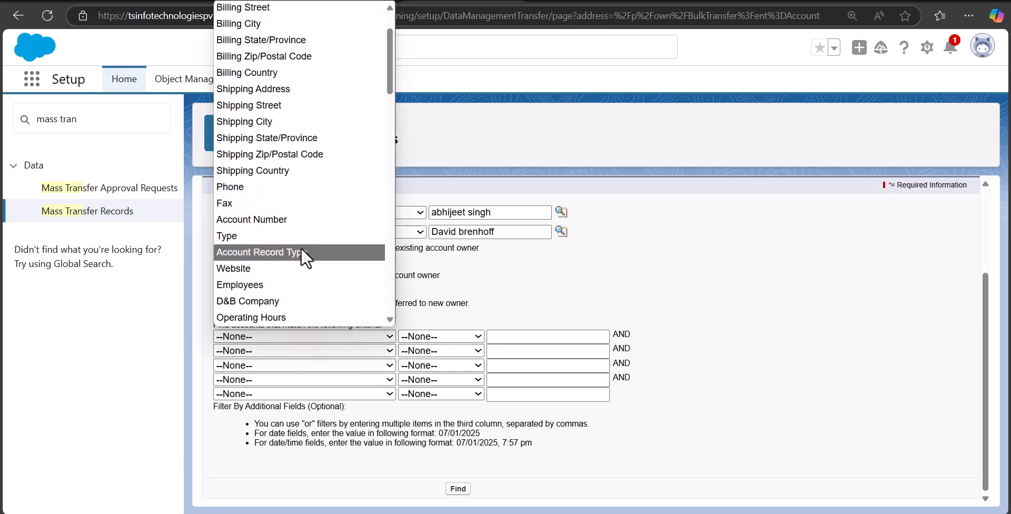
scroll(301, 251, "down", 1)
type("cr")
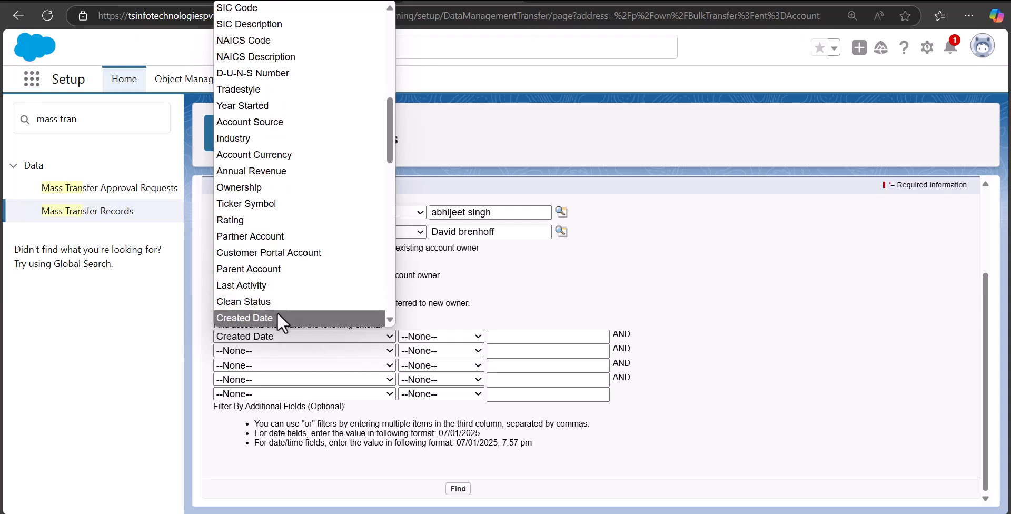
left_click(278, 316)
left_click(446, 336)
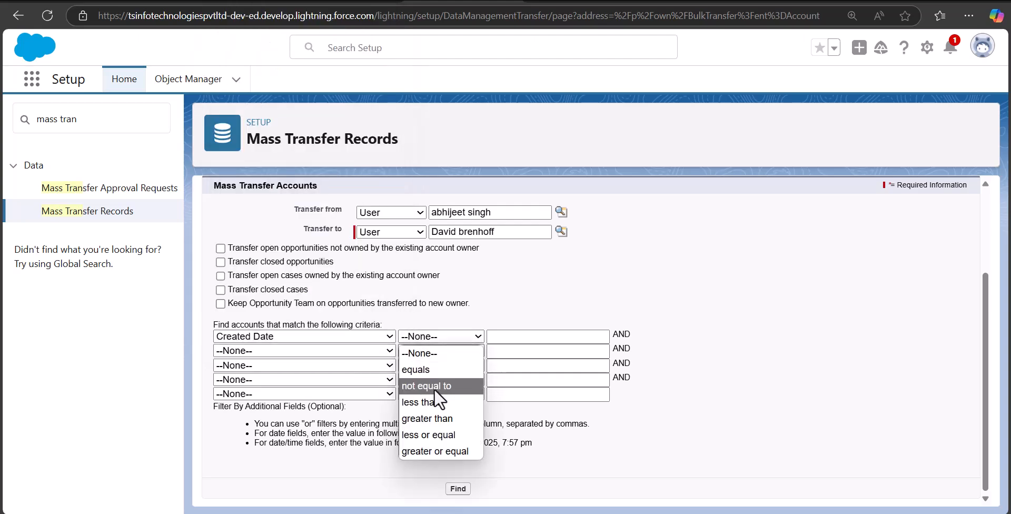
left_click(435, 416)
Step: Enter 01/05/2024 as the value of the Created Date criterion and leave the second criterion's value empty
left_click(526, 351)
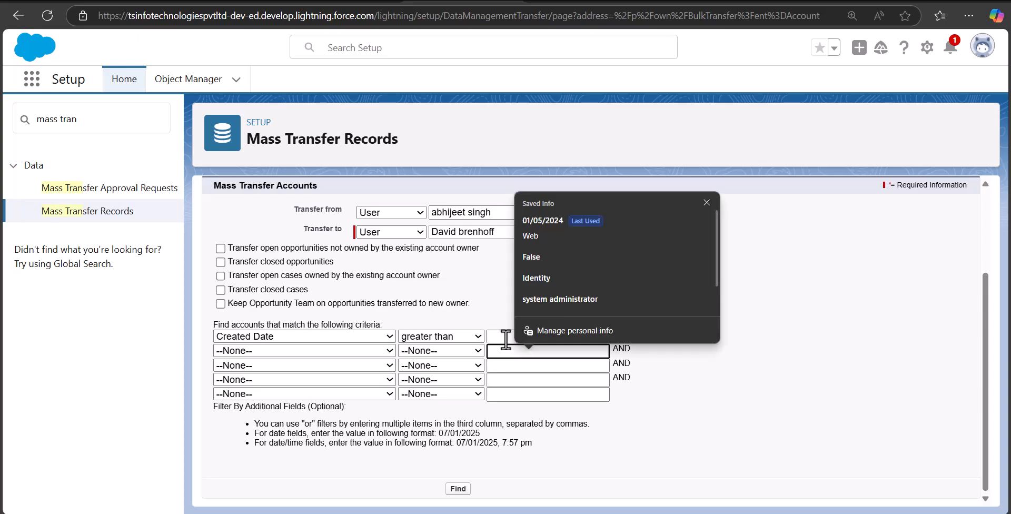
left_click(506, 339)
left_click(525, 392)
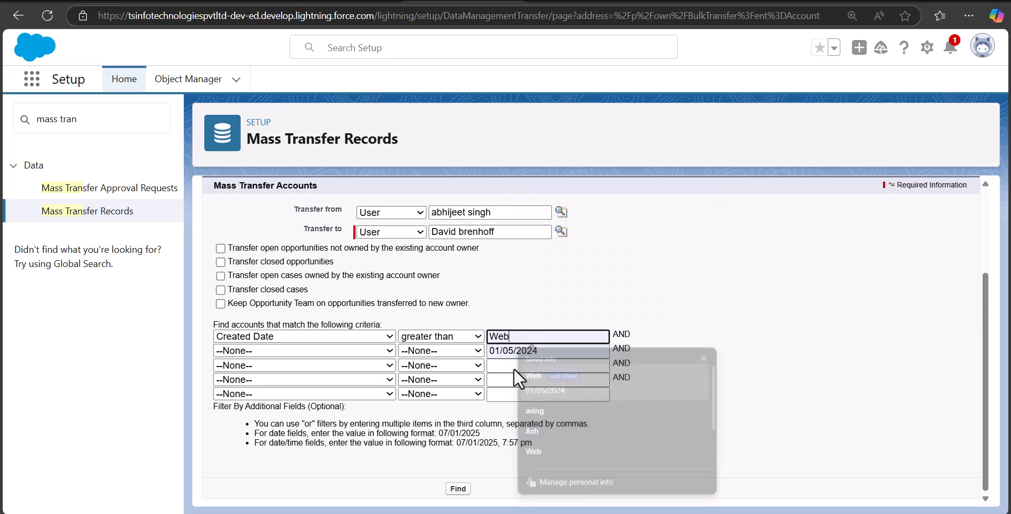
left_click(536, 352)
left_click(518, 342)
key("ctrl+a")
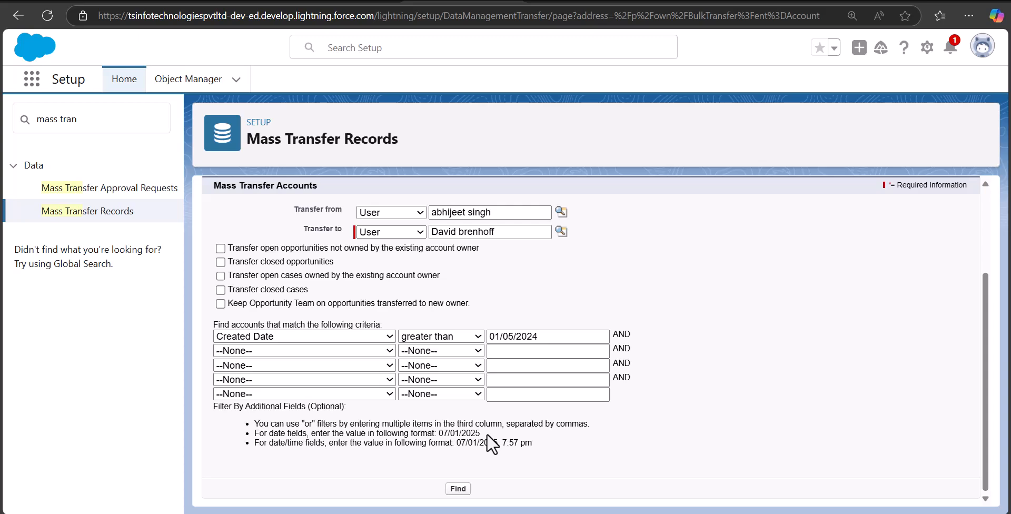
Step: Change the Created Date criterion's value to 07/09/2024, find the matching accounts and review the list
left_click_drag(481, 433, 438, 435)
left_click(511, 337)
left_click(458, 489)
scroll(546, 451, "down", 5)
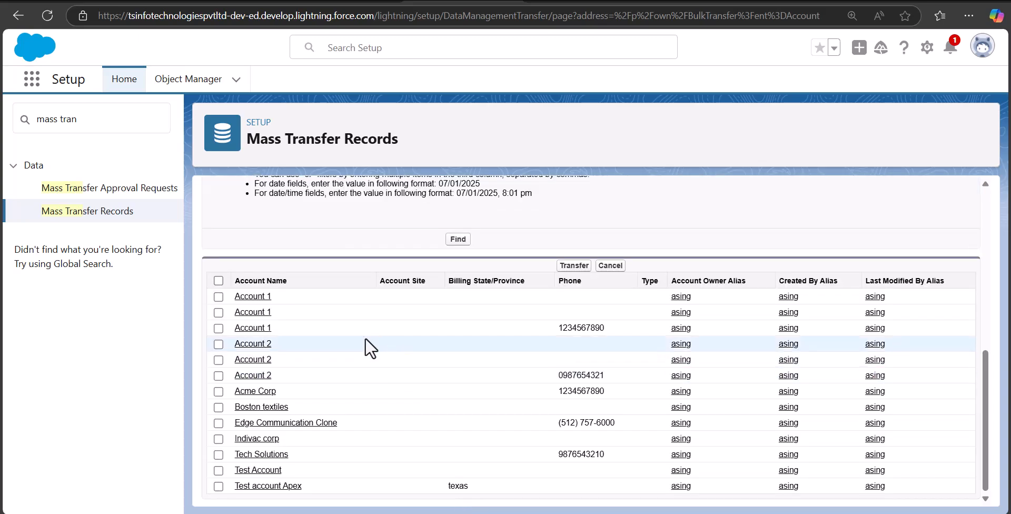
scroll(421, 457, "up", 4)
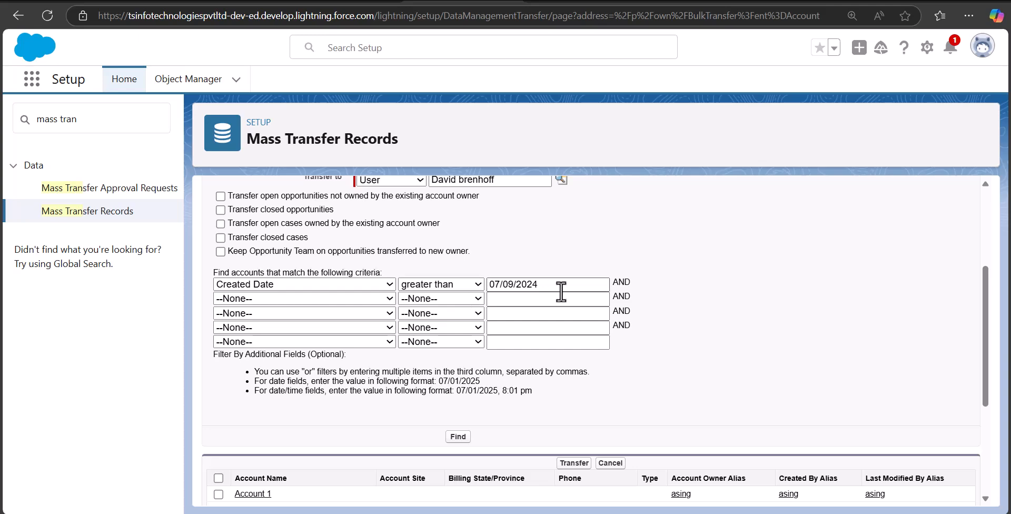
scroll(619, 293, "down", 4)
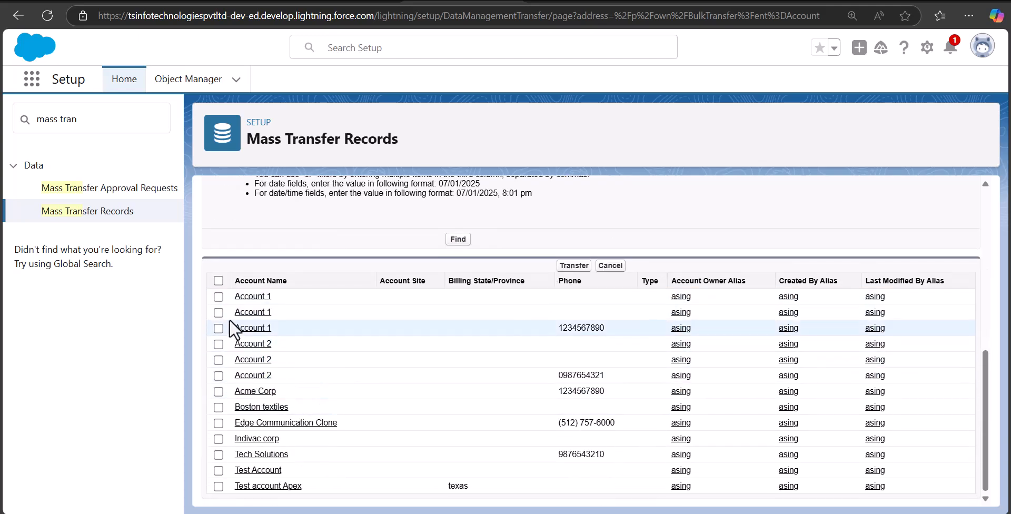
Step: Try out the select-all option, then select individual Account 1 and Account 2 records among the found accounts
left_click(218, 284)
left_click(217, 284)
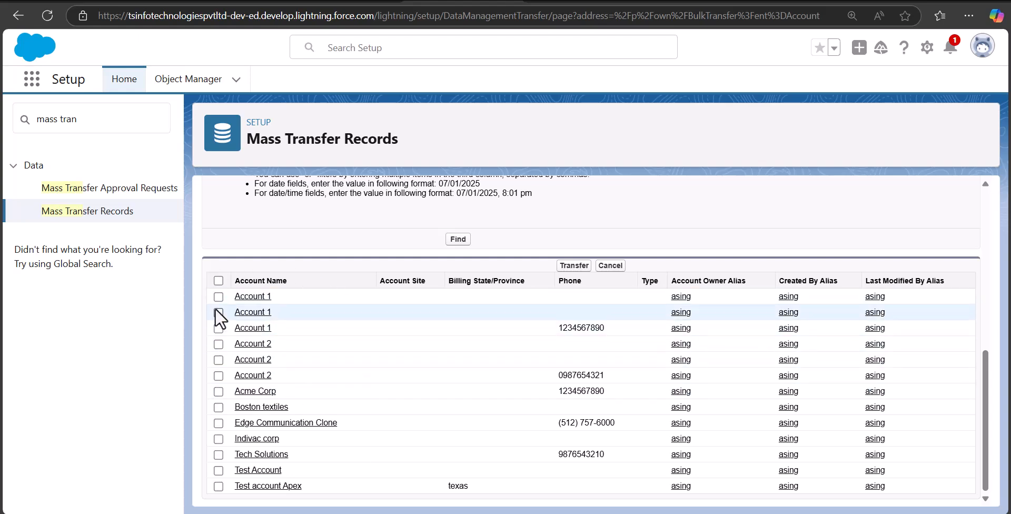
left_click(219, 313)
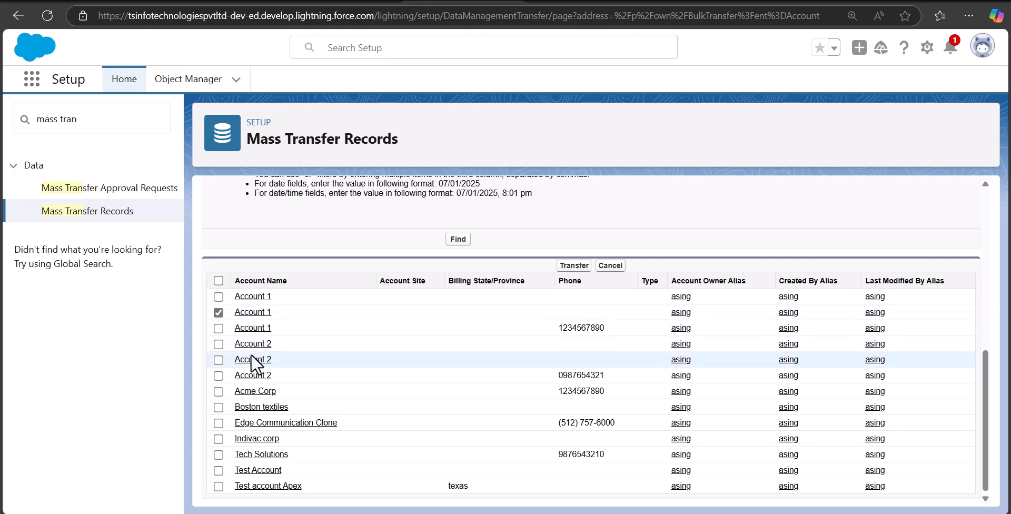
left_click(218, 344)
left_click(219, 375)
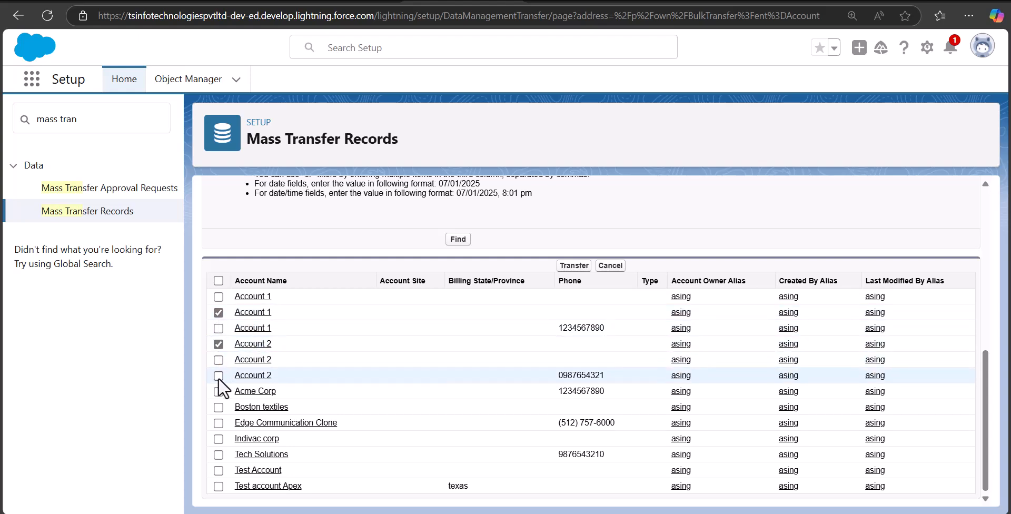
Step: Select all the found accounts and transfer them to the new owner
left_click(216, 282)
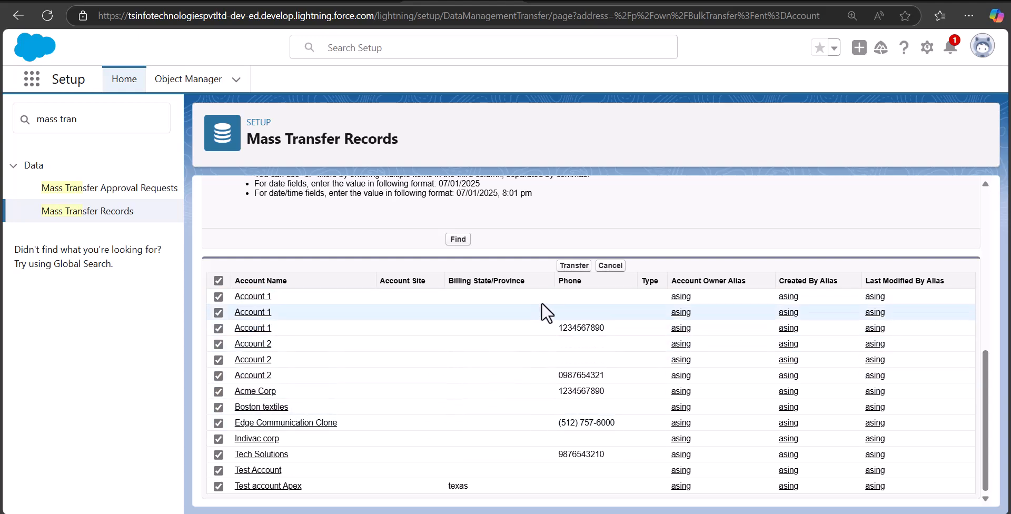
left_click(570, 270)
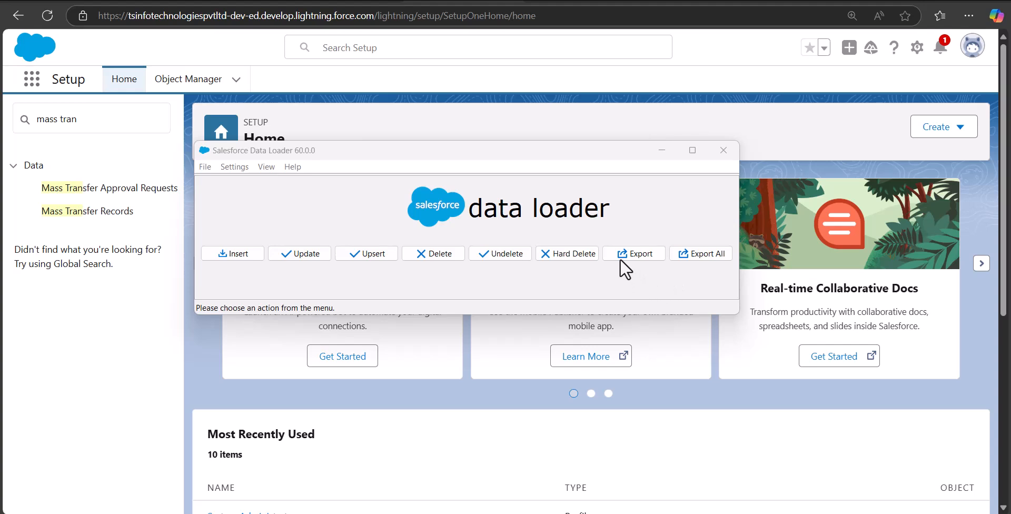
Step: Switch to Salesforce Data Loader, start an export and log in to the Production environment with OAuth
left_click(633, 255)
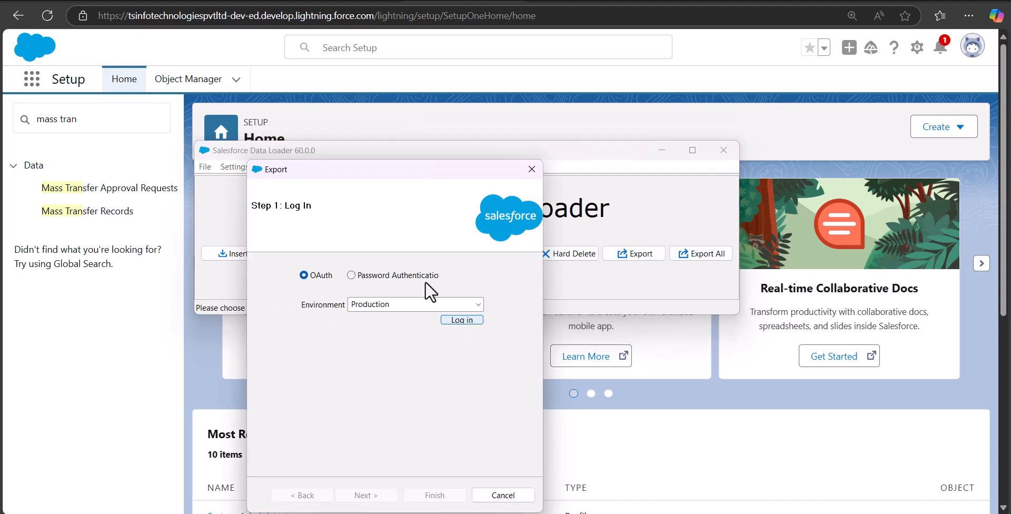
left_click(466, 320)
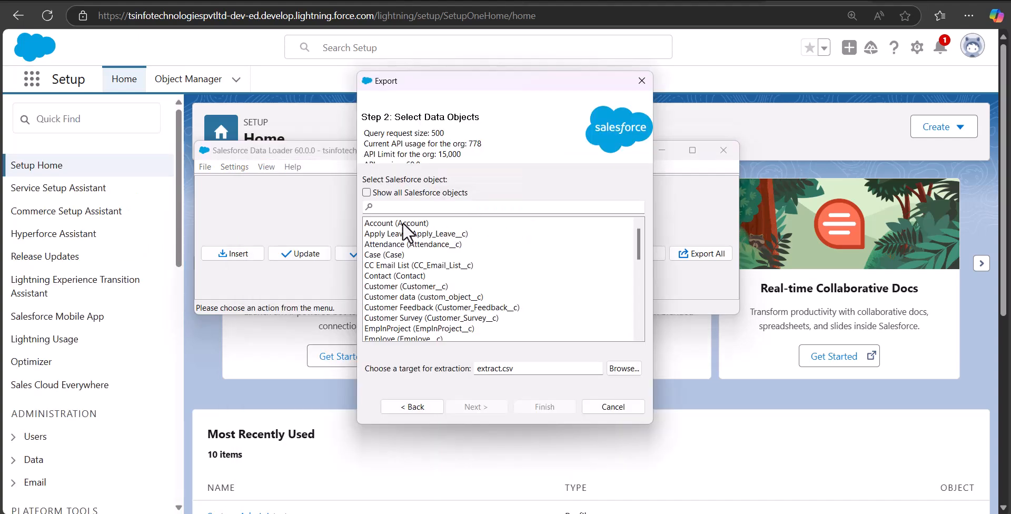
Step: Choose the Account object for the export, name the target file for accounts and continue to the query
left_click(402, 222)
left_click(479, 368)
key("BackSpace")
type("accounts")
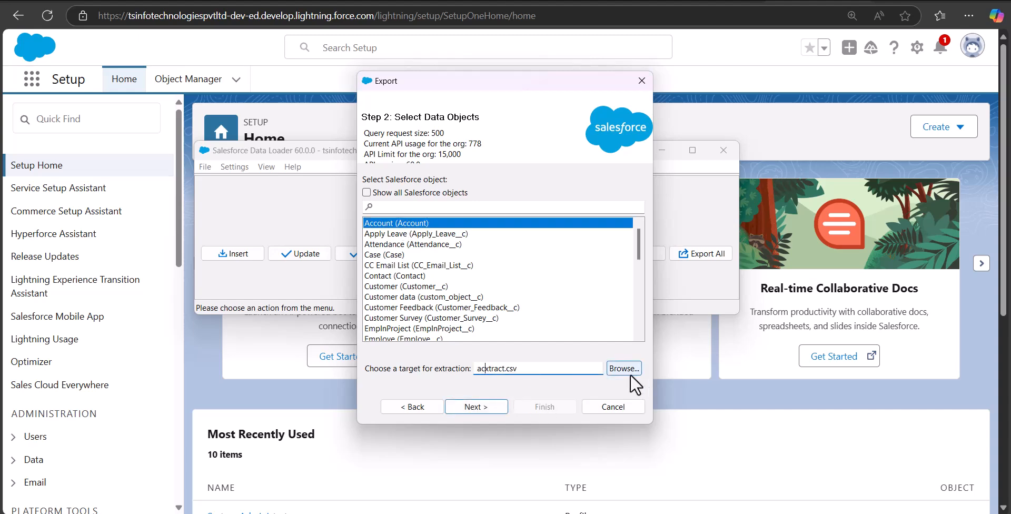
left_click(476, 407)
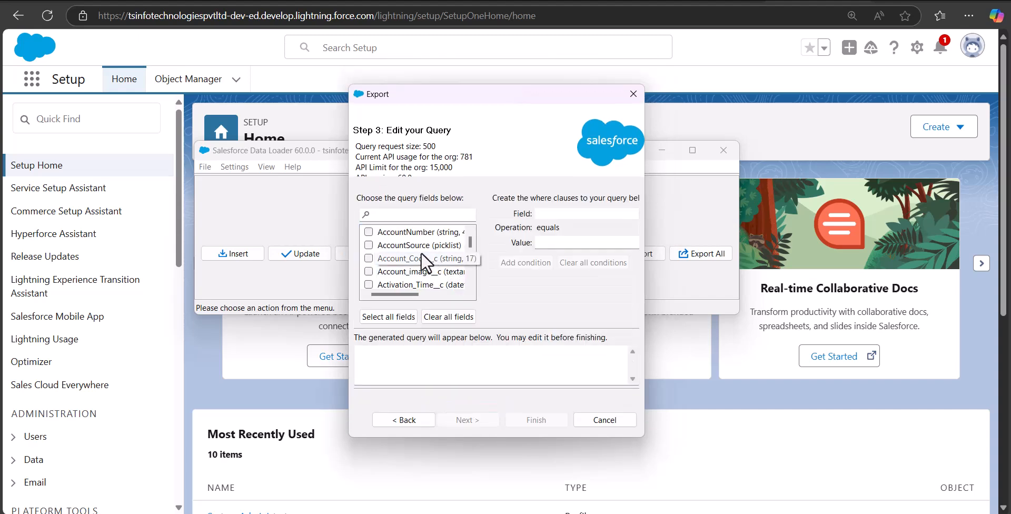
Step: Add the Id, OwnerId and Name fields to the Account export query
left_click(435, 215)
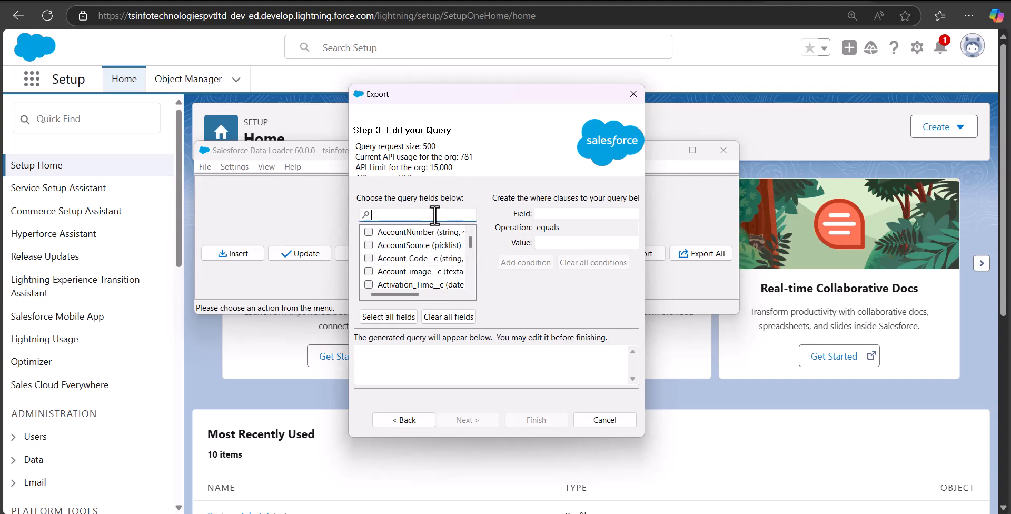
type("id")
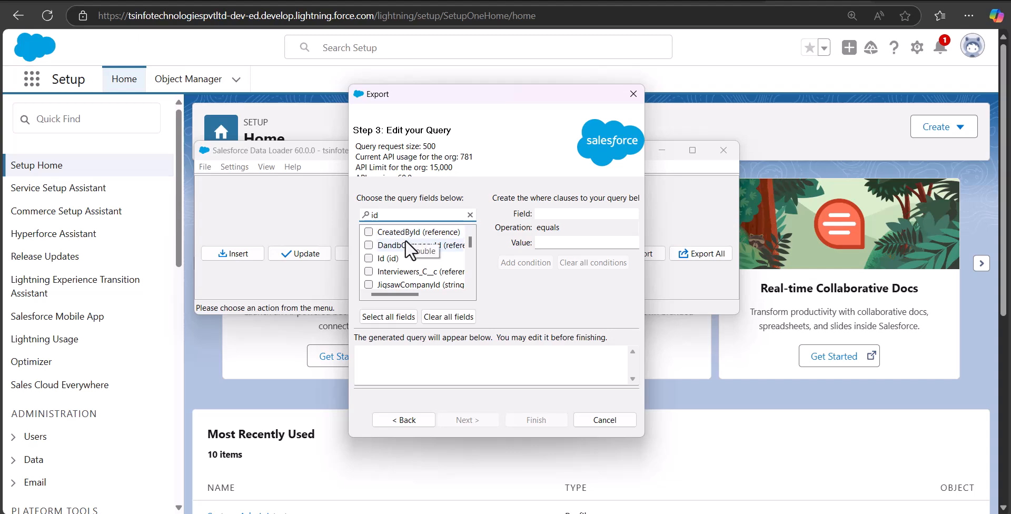
left_click(368, 258)
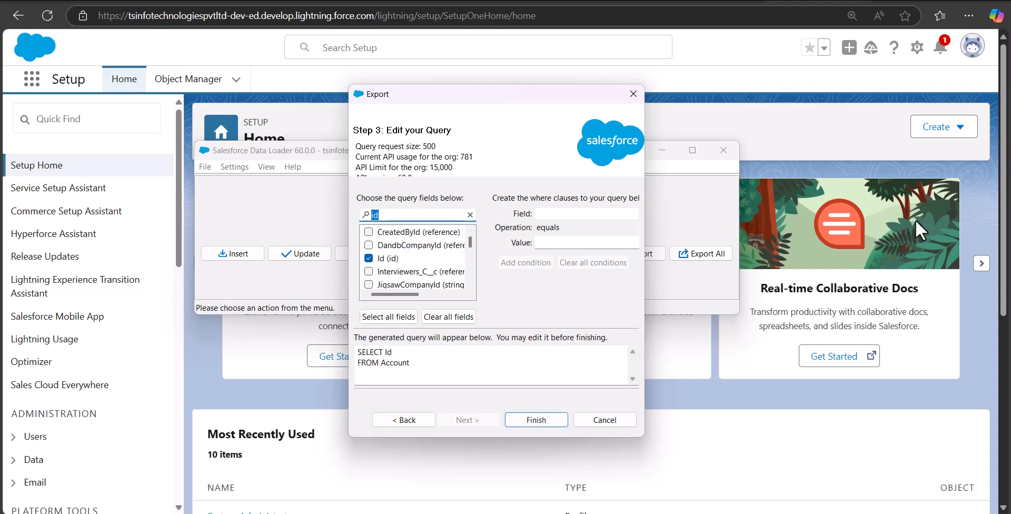
type("owner")
left_click(369, 232)
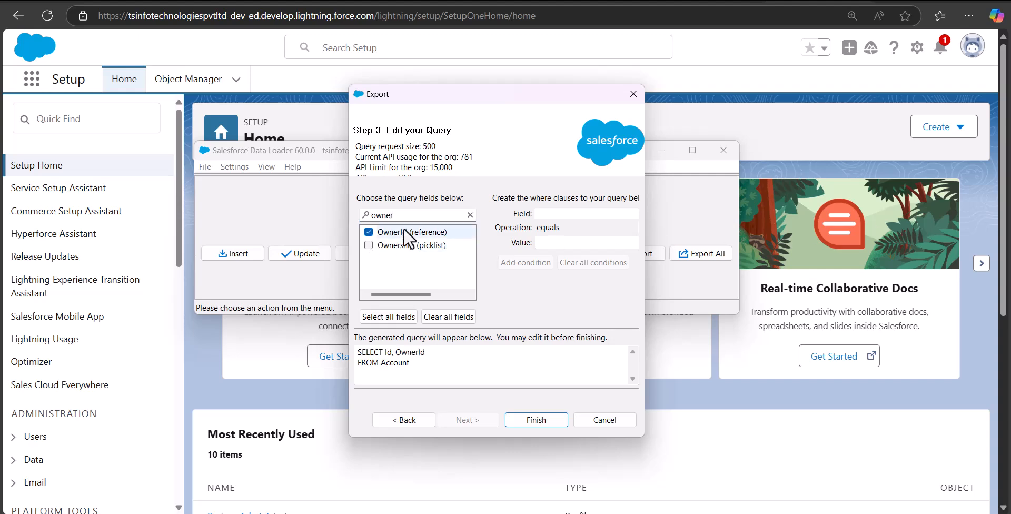
double_click(411, 216)
type("name")
left_click(369, 259)
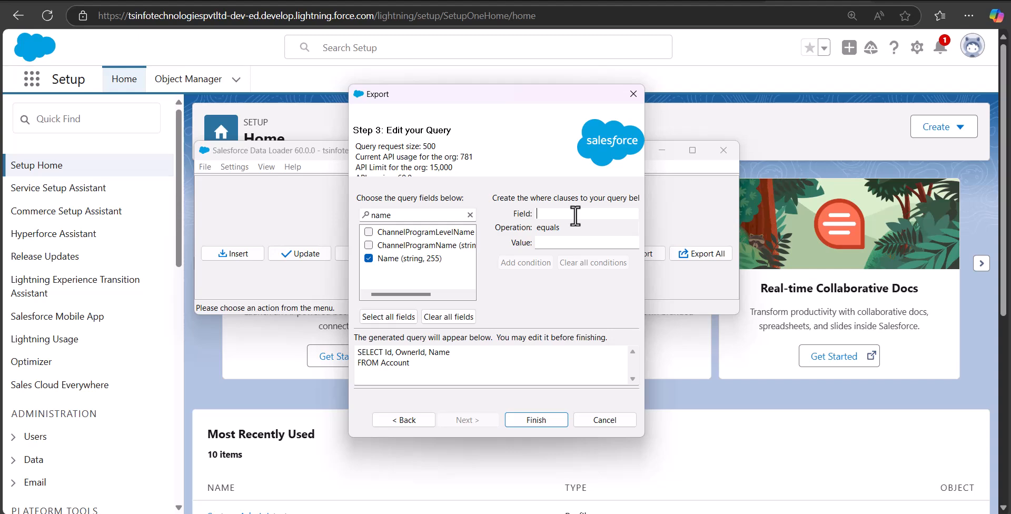
Step: Run the Account export without a filter condition and open the extraction in the external spreadsheet program
left_click(560, 241)
left_click(535, 420)
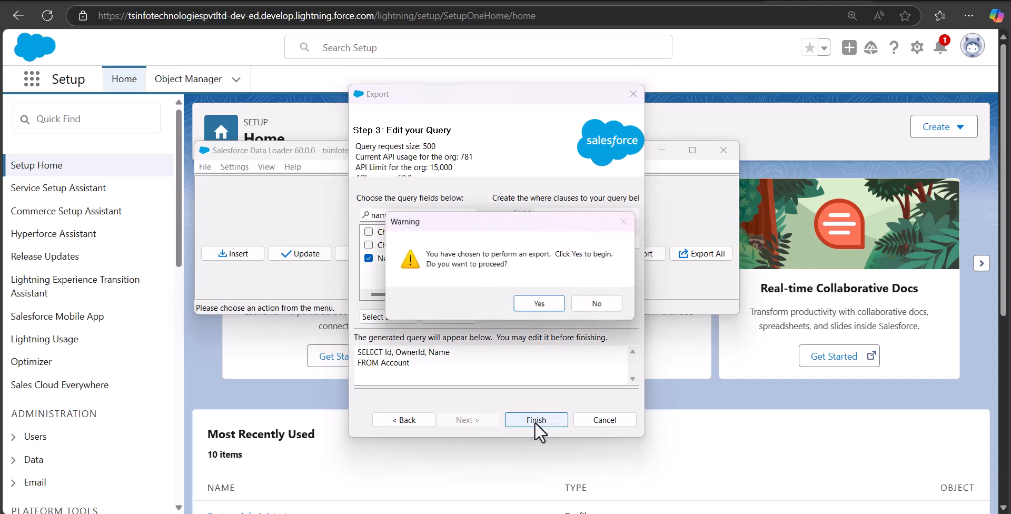
left_click(537, 303)
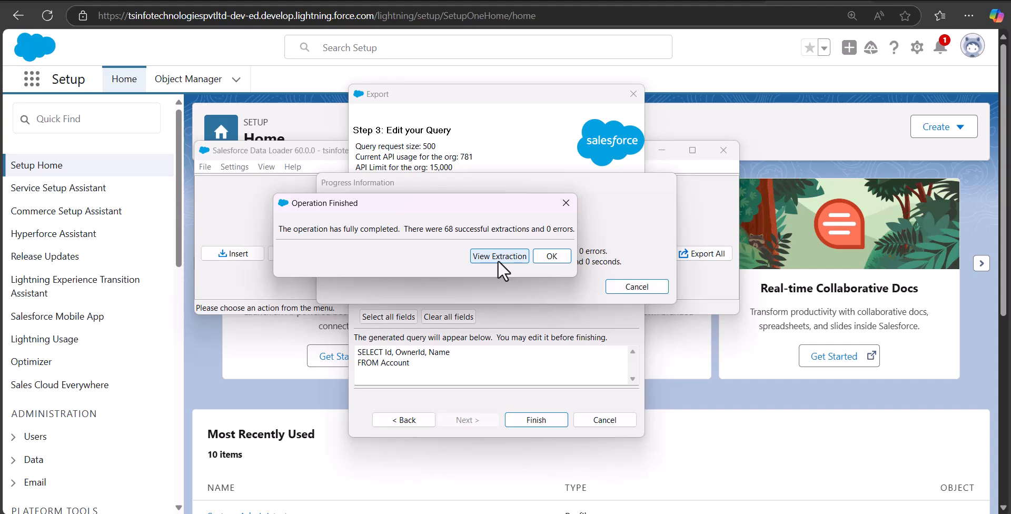
left_click(498, 259)
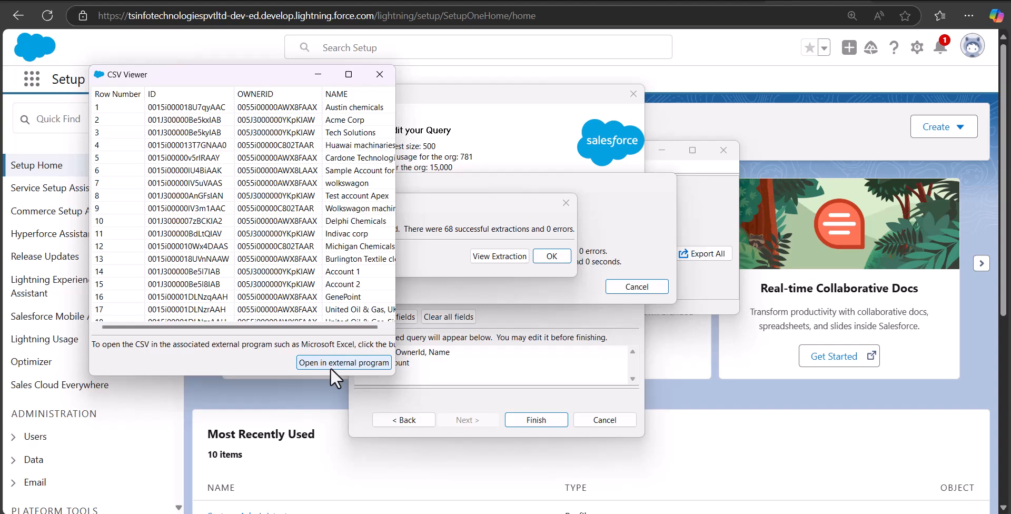
left_click(330, 367)
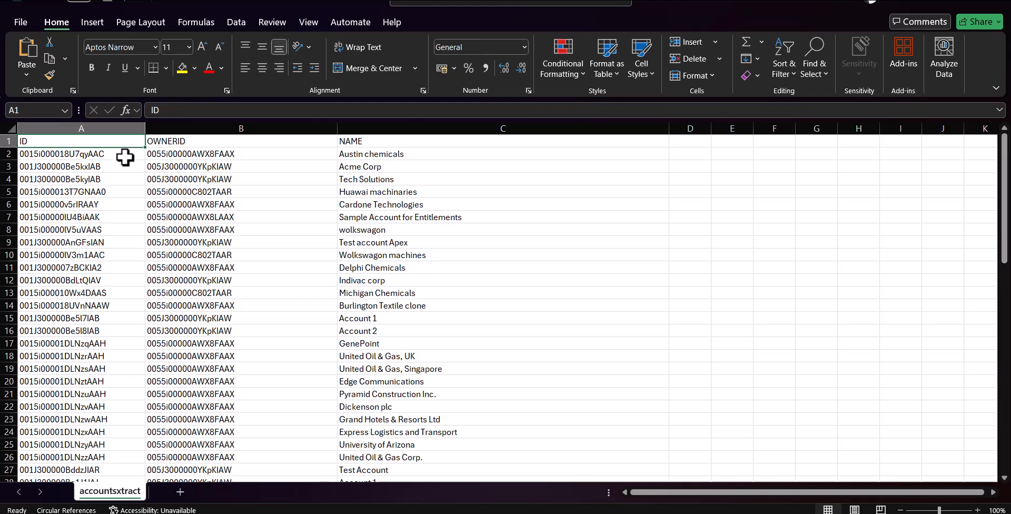
Step: Examine the account names and their owner IDs in the accountsxtract sheet, around rows 5 to 10
left_click_drag(368, 191, 384, 248)
left_click(505, 300)
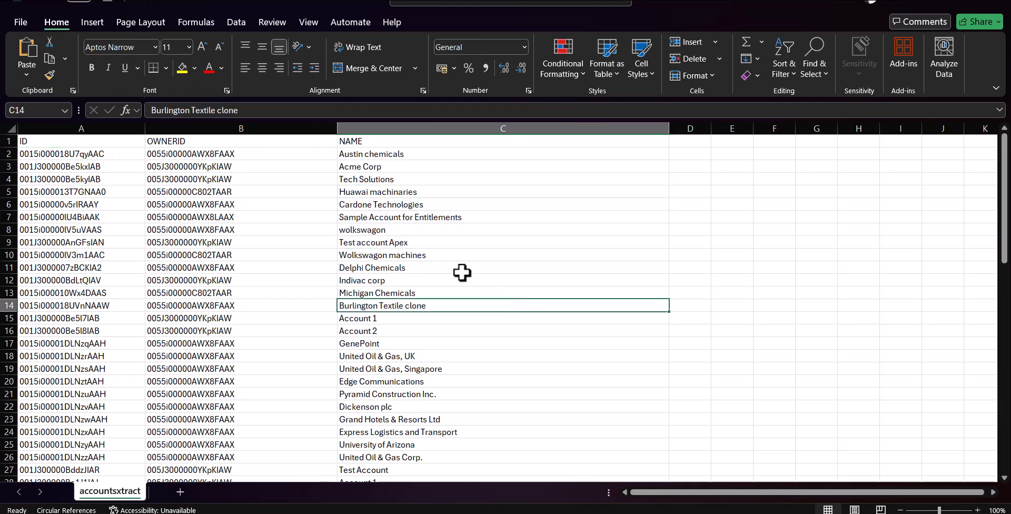
left_click(381, 190)
left_click_drag(380, 190, 387, 253)
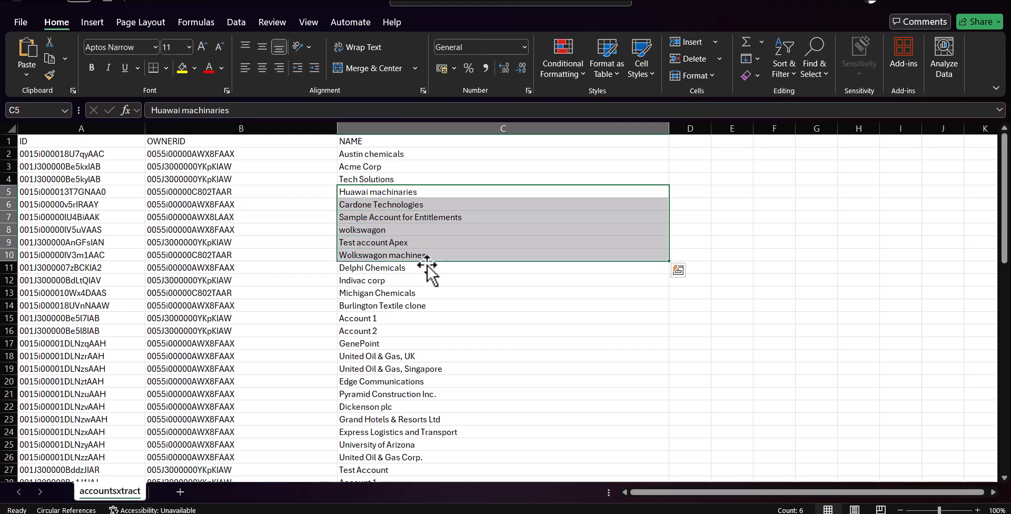
left_click(432, 245)
left_click_drag(235, 193, 231, 237)
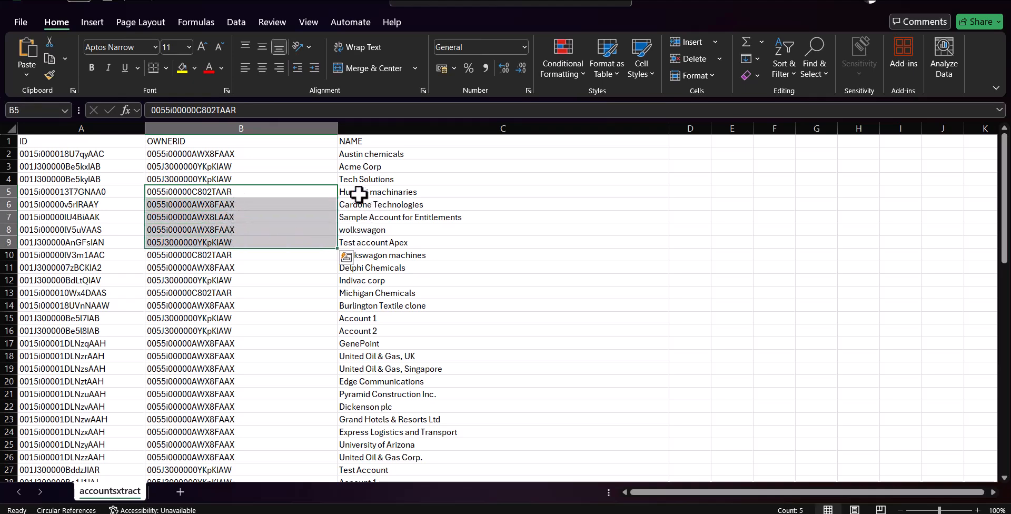
left_click_drag(362, 190, 365, 252)
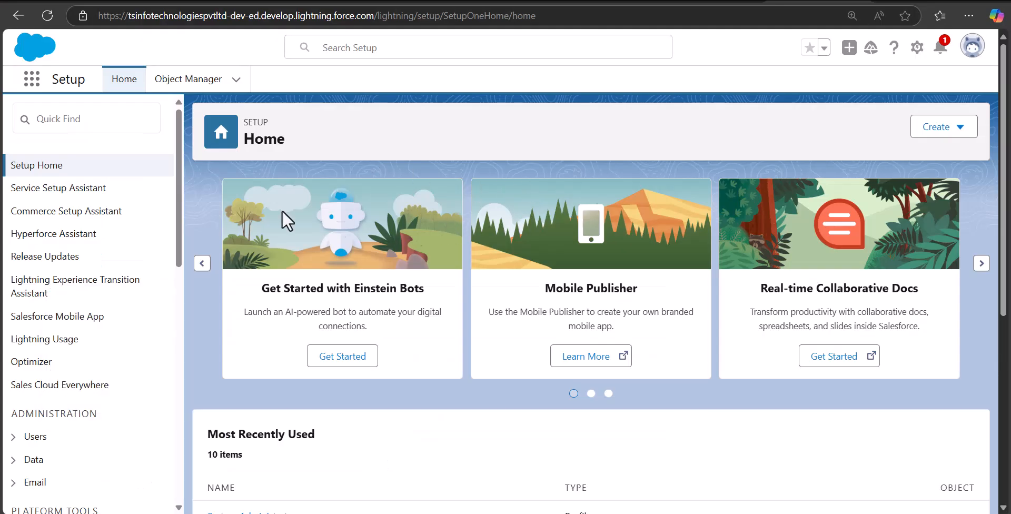
Step: Switch to Salesforce Setup in the browser, find Users and open a user's detail page
left_click(100, 119)
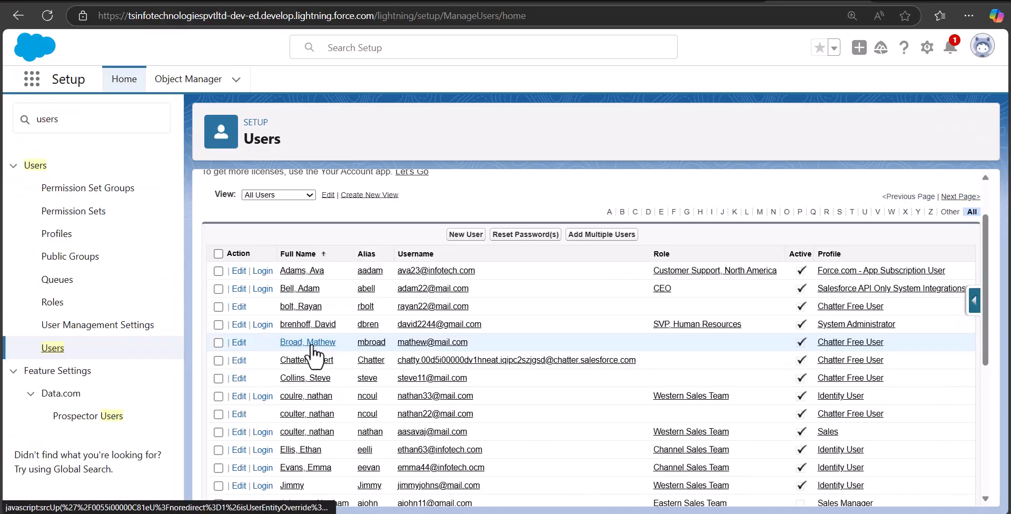
left_click(356, 308)
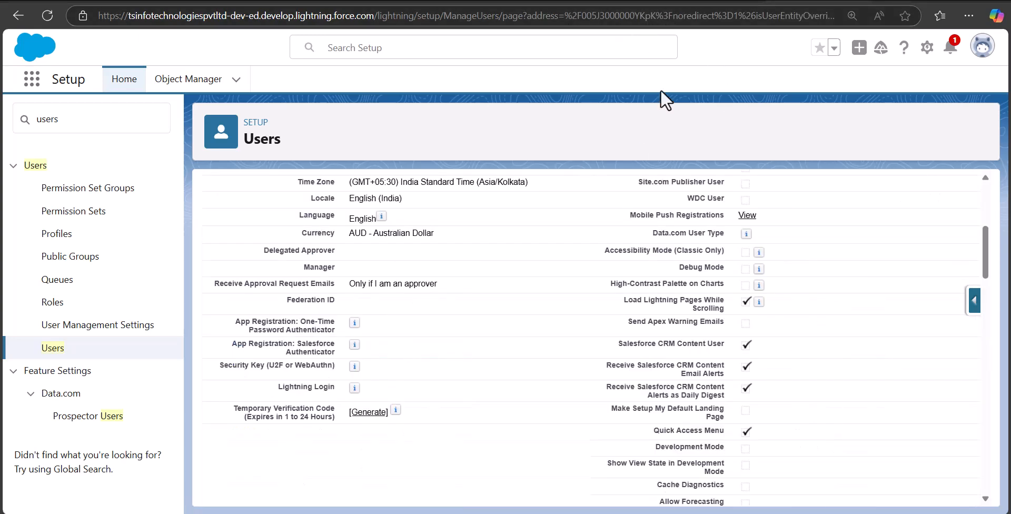
Step: Return to Data Loader, close the finished account extraction and start a new export
left_click(668, 513)
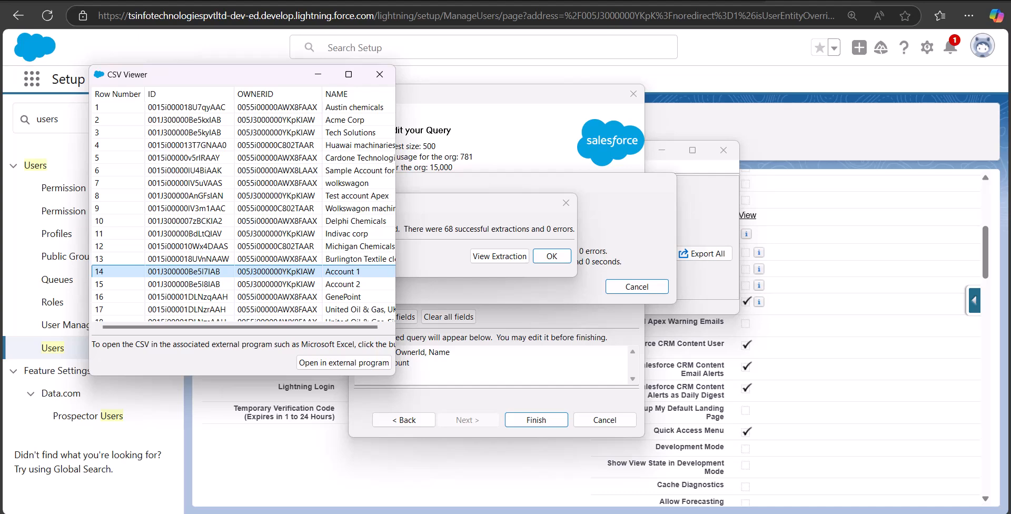
left_click(379, 76)
left_click(551, 256)
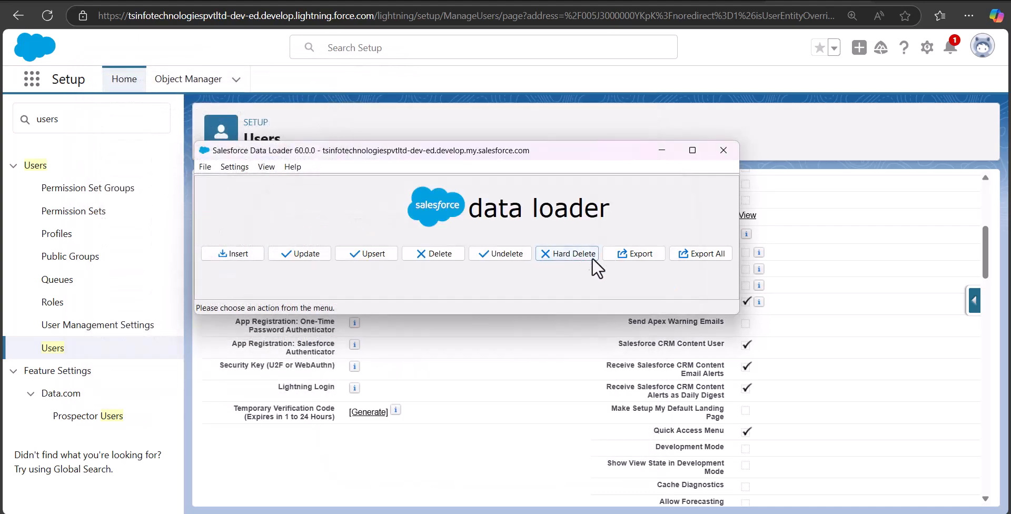
left_click(621, 256)
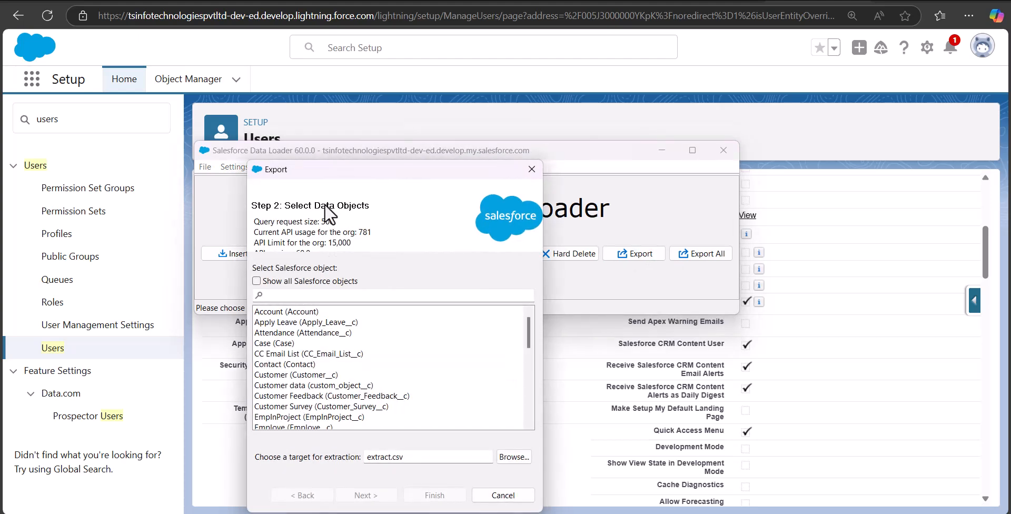
Step: Choose the User object for the export, name the target file usserextract.csv and continue to the query
left_click_drag(406, 169, 520, 69)
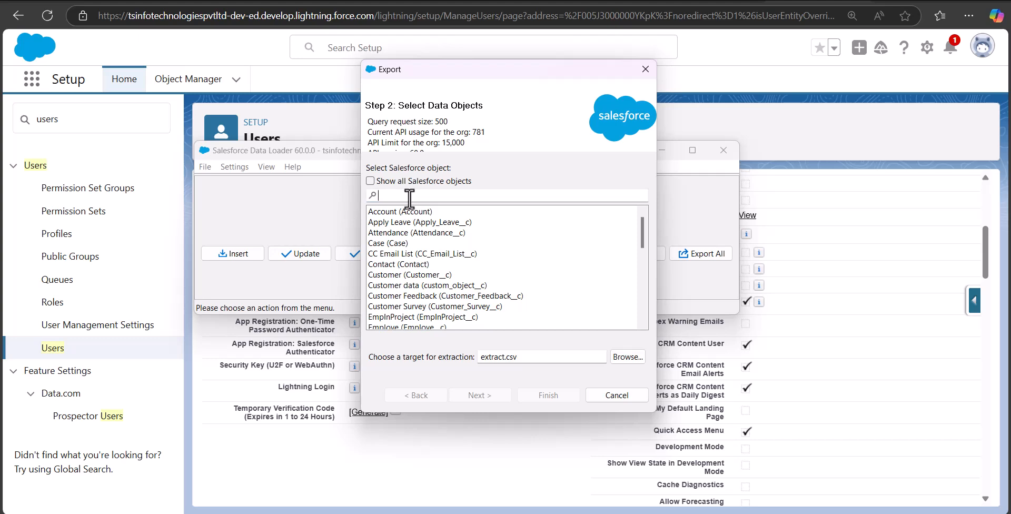
type("users")
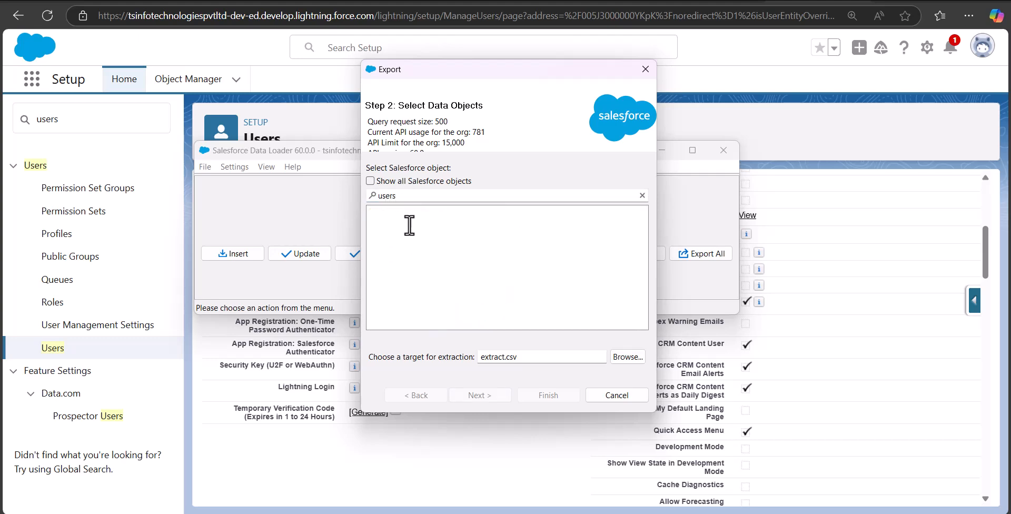
left_click(406, 222)
double_click(492, 357)
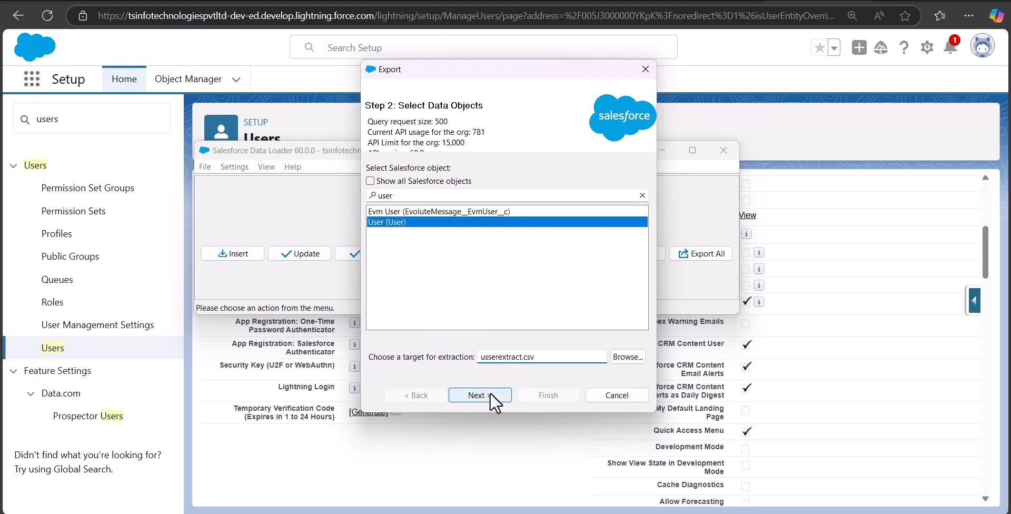
left_click(489, 393)
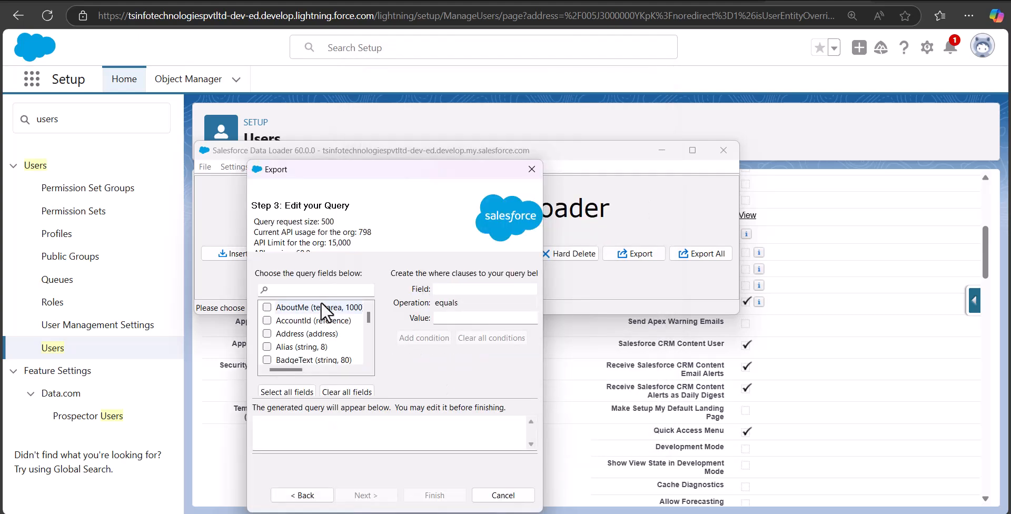
Step: Add the FirstName and Id fields to the User export query
left_click(310, 290)
type("name")
left_click_drag(296, 290, 249, 288)
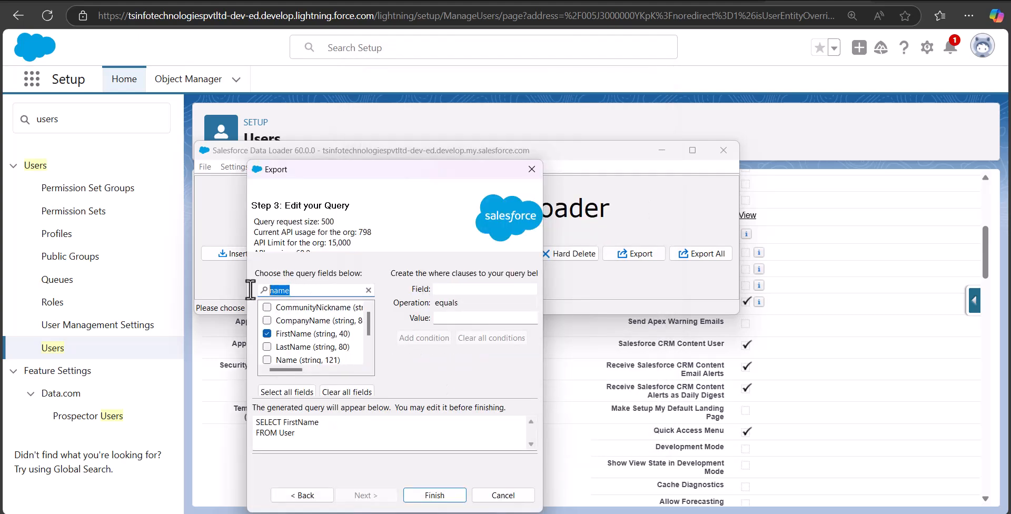
type("id")
scroll(270, 341, "down", 1)
left_click(267, 346)
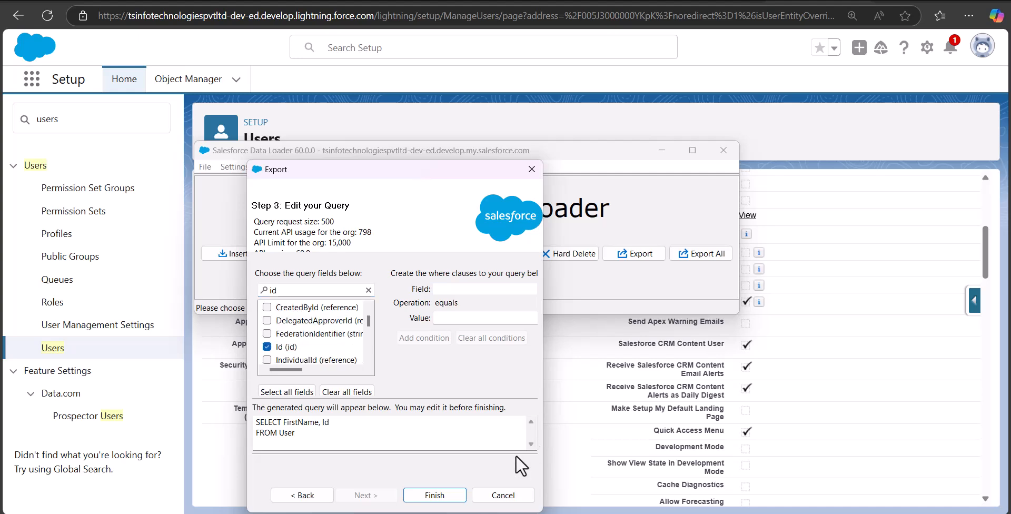
Step: Run the User export and open its extraction in the external spreadsheet program
left_click(437, 496)
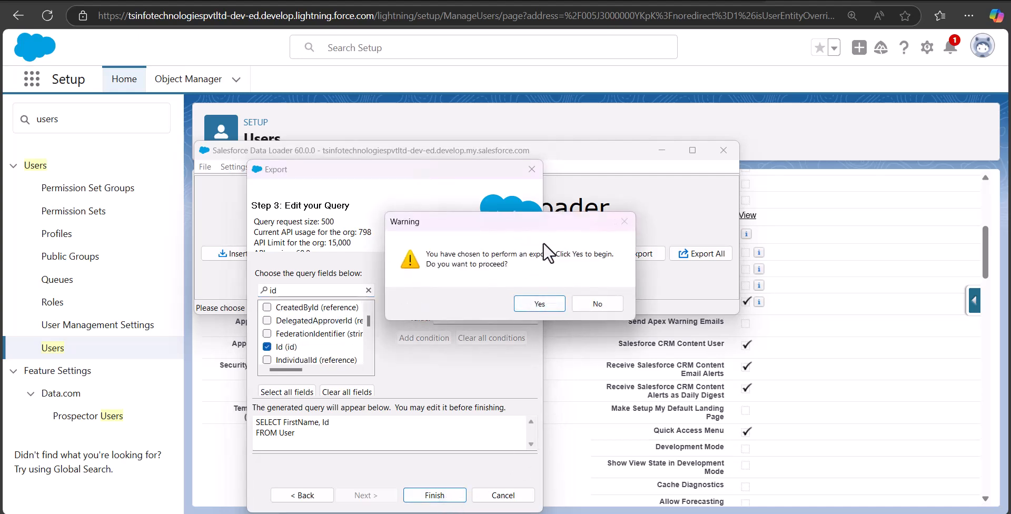
left_click(541, 303)
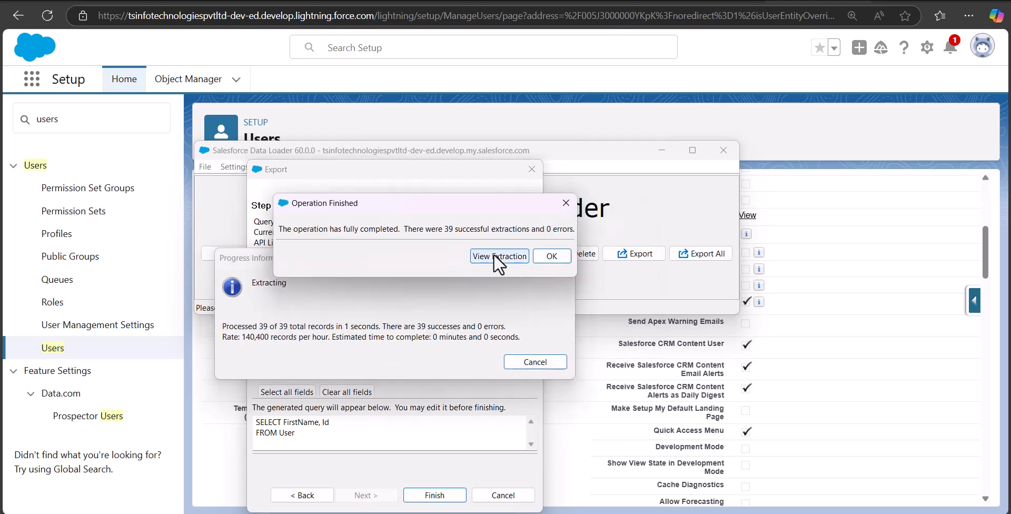
left_click(506, 258)
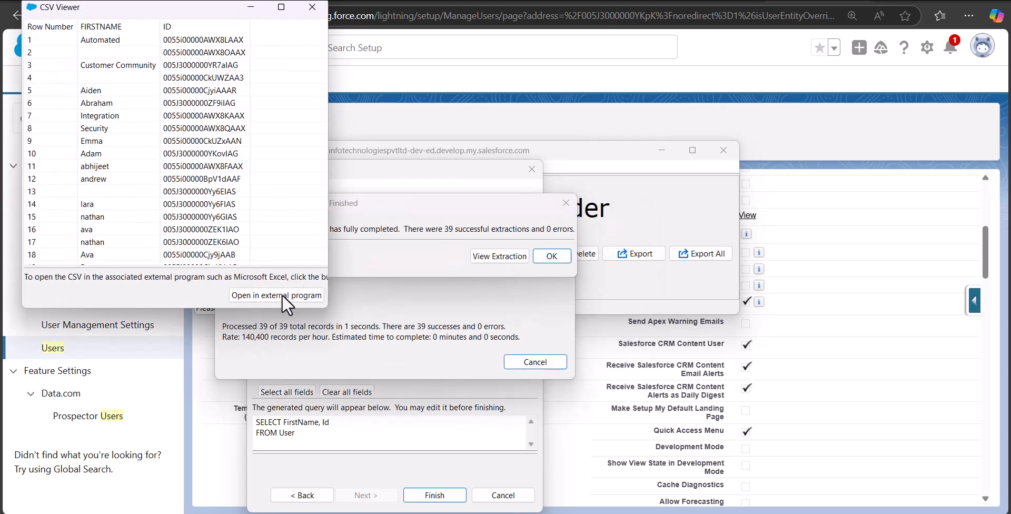
left_click(277, 297)
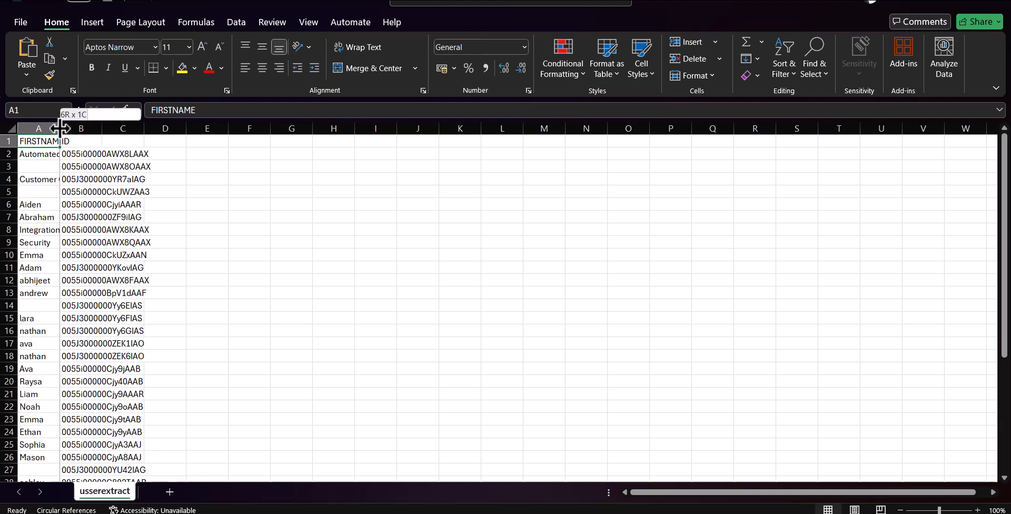
Step: Widen both columns of the usserextract sheet and copy the user ID in cell B37
double_click(60, 128)
left_click_drag(161, 128, 405, 132)
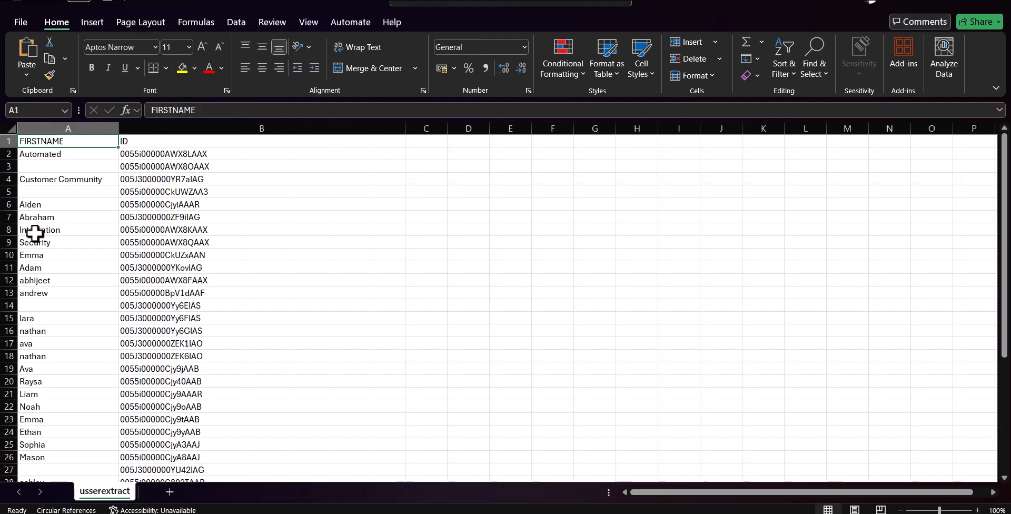
scroll(63, 219, "down", 3)
scroll(54, 205, "down", 3)
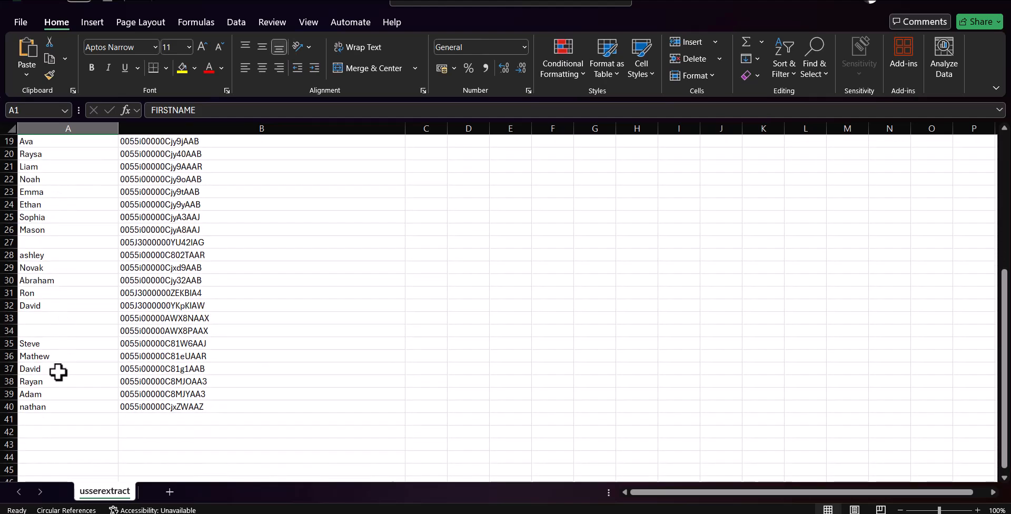
left_click(157, 368)
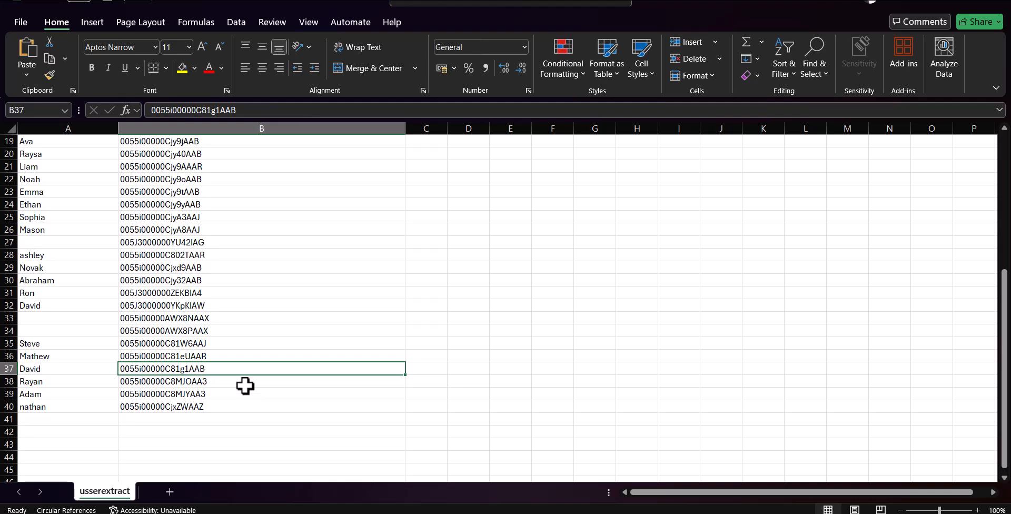
key("ctrl+c")
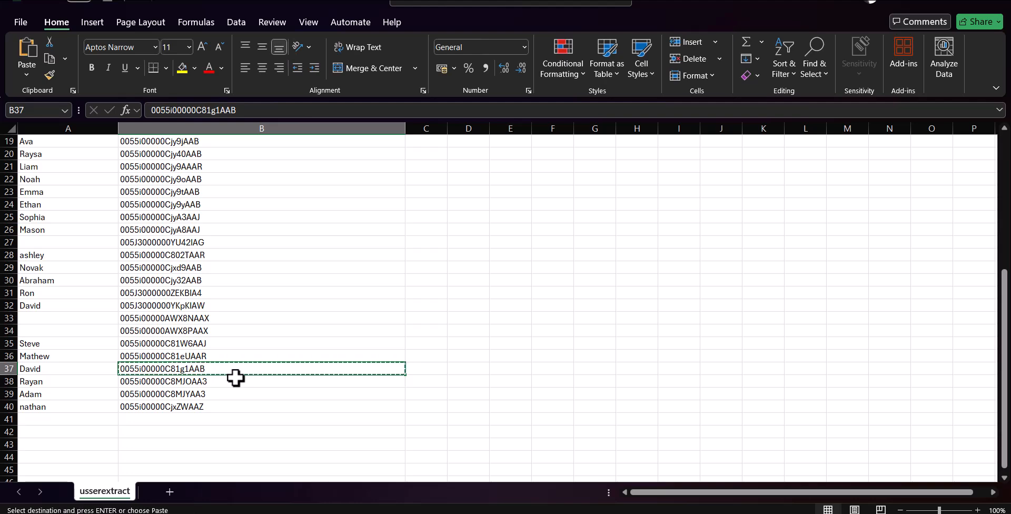
Step: In the accountsxtract sheet, clear all accounts below row 9 and set OWNERID in B2:B9 to the new owner's user ID
scroll(211, 374, "up", 6)
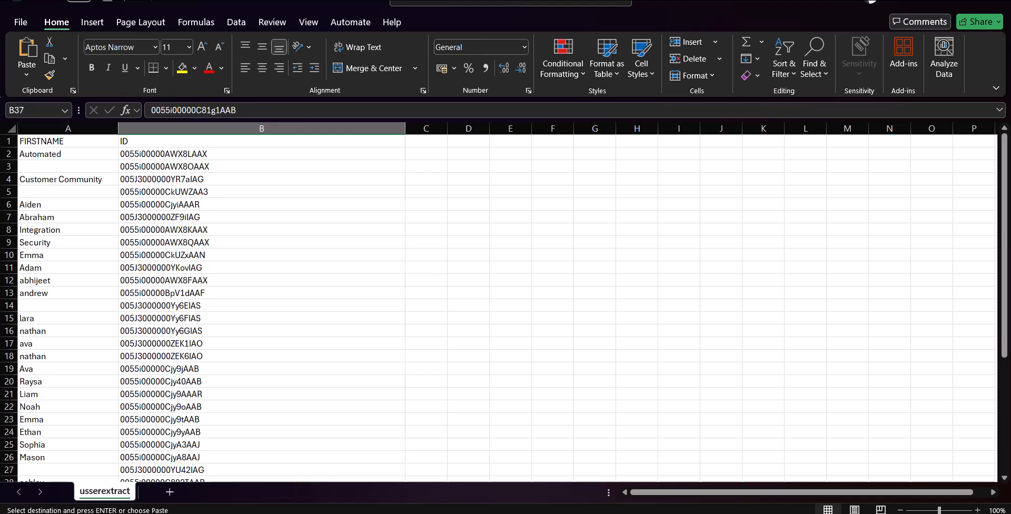
mouse_move(428, 513)
left_click(440, 489)
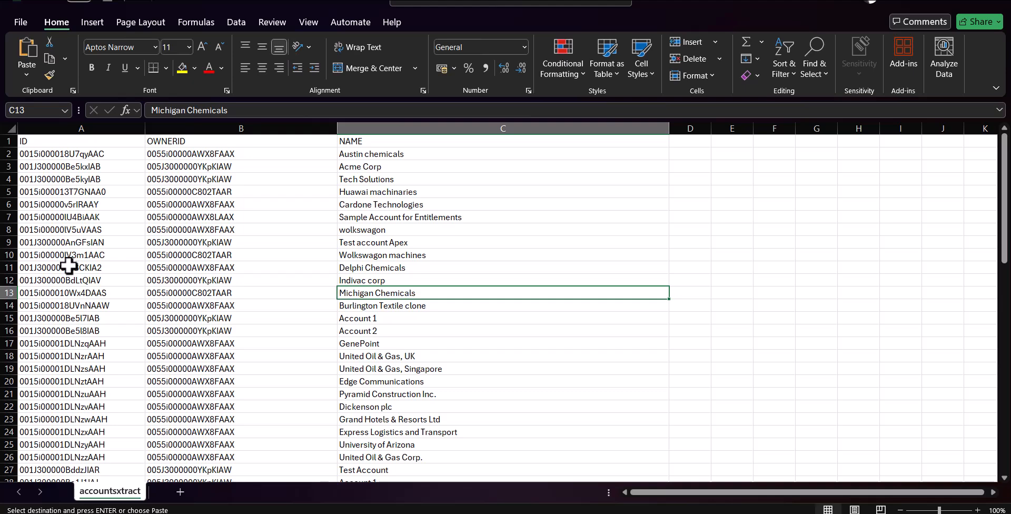
left_click_drag(78, 255, 501, 210)
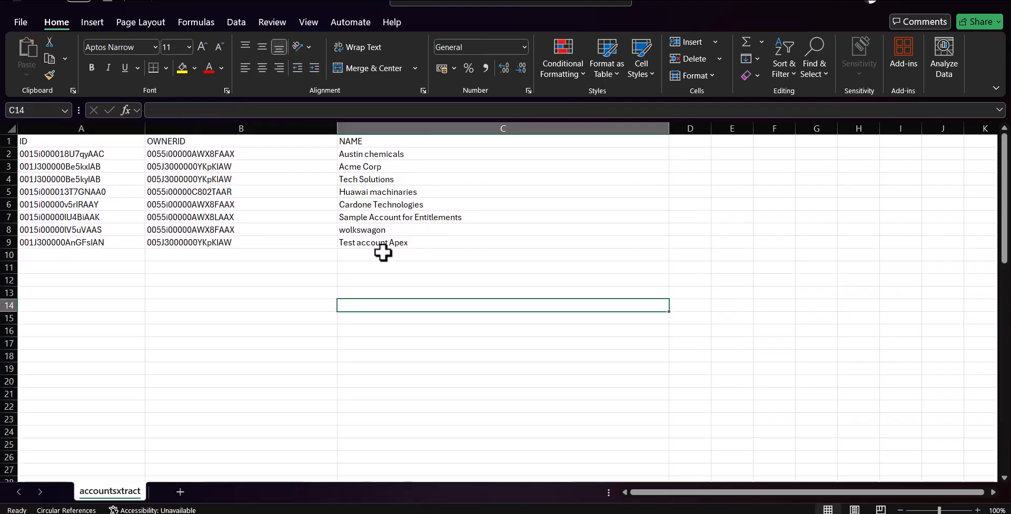
left_click(250, 156)
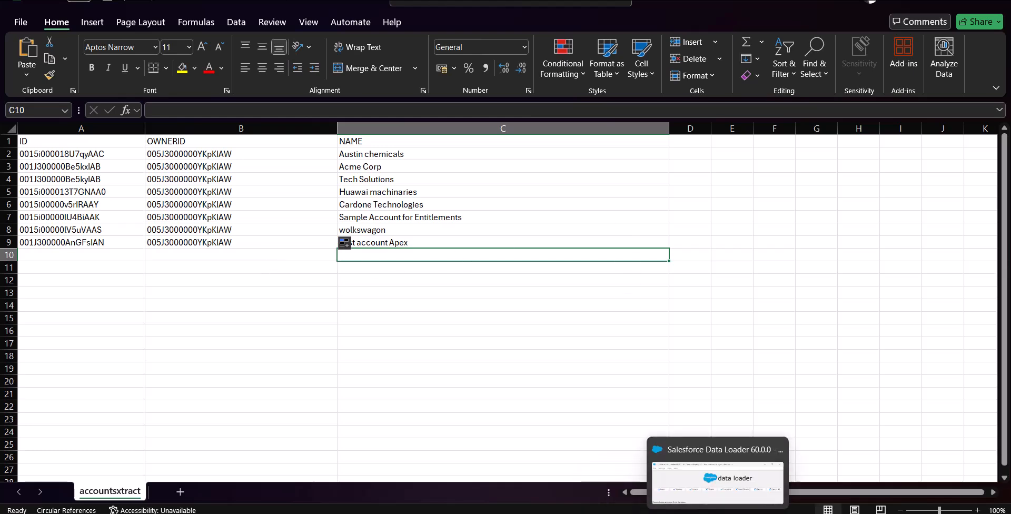
Step: Switch to Data Loader, close the finished user export and start an update for the Account object
left_click(718, 513)
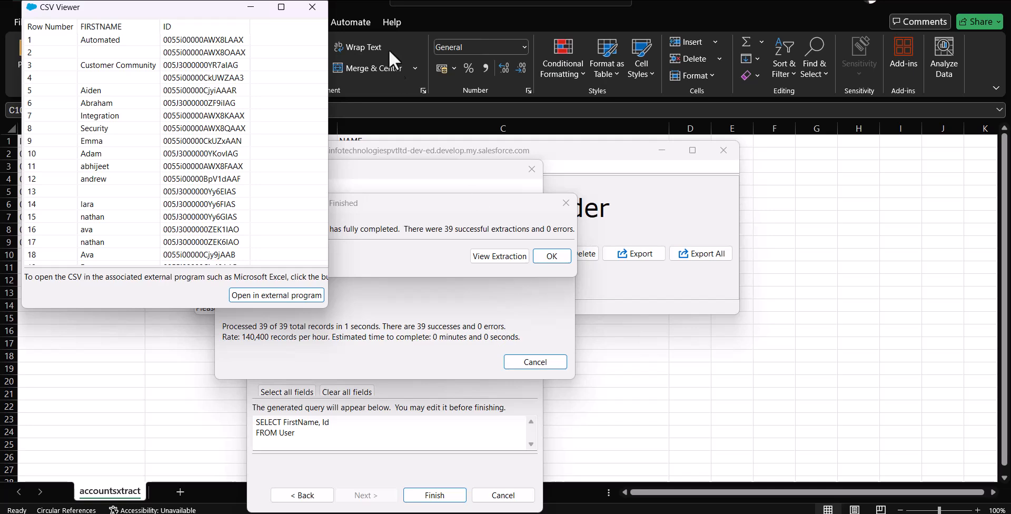
left_click(316, 7)
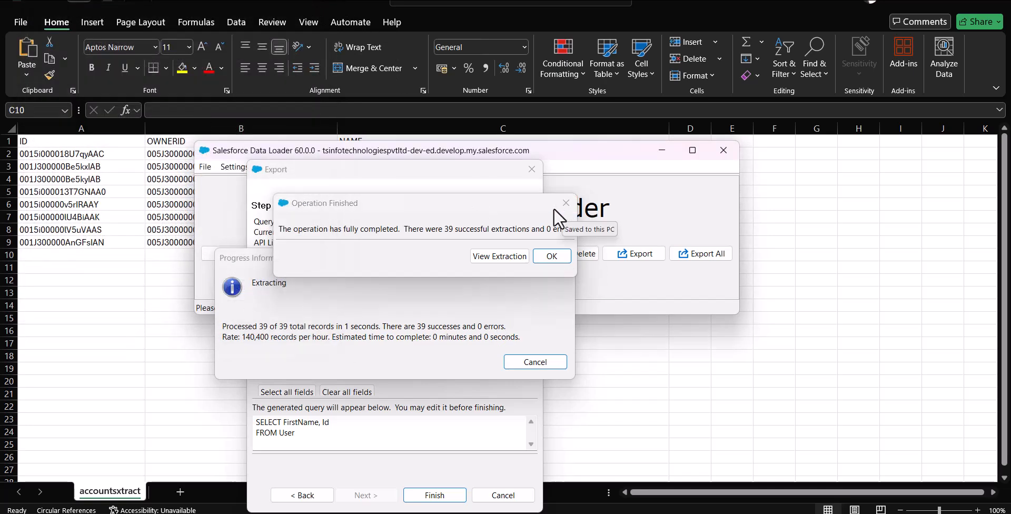
left_click(552, 256)
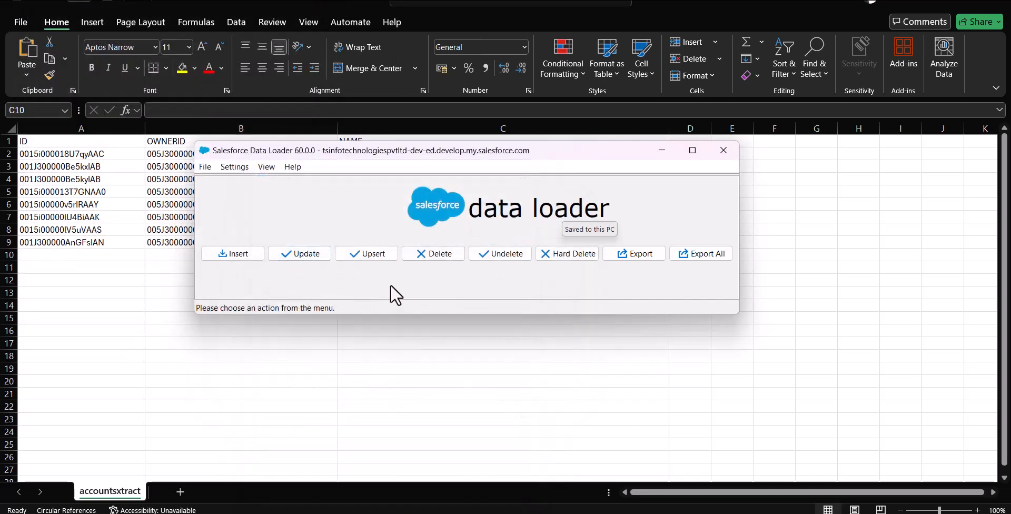
left_click(305, 254)
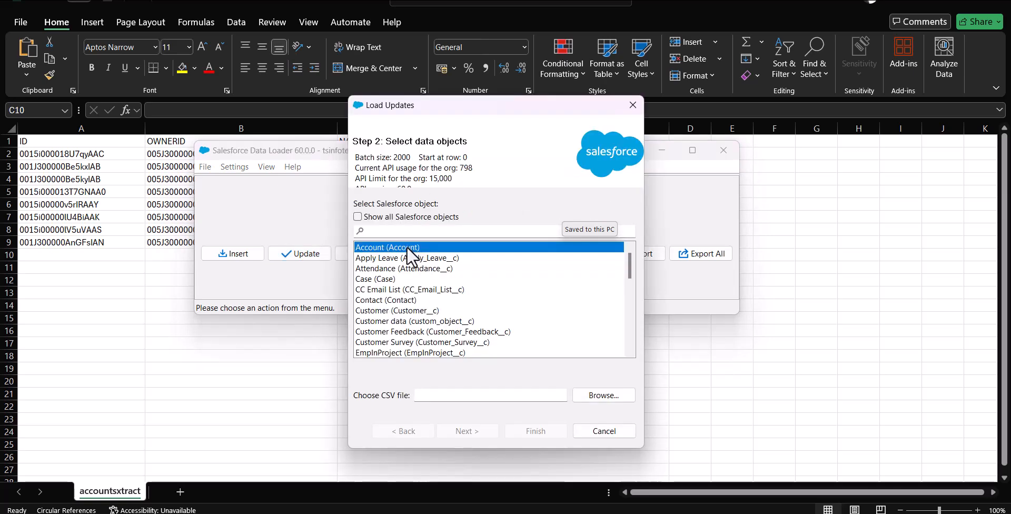
Step: Choose the edited accountsxtract CSV file as the source for the Account update and initialize the data selection
left_click(603, 395)
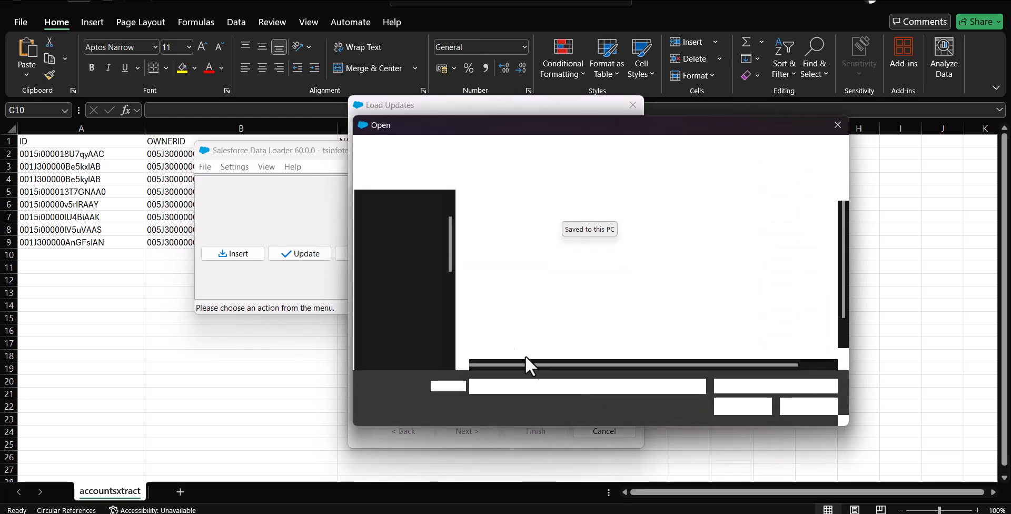
double_click(480, 246)
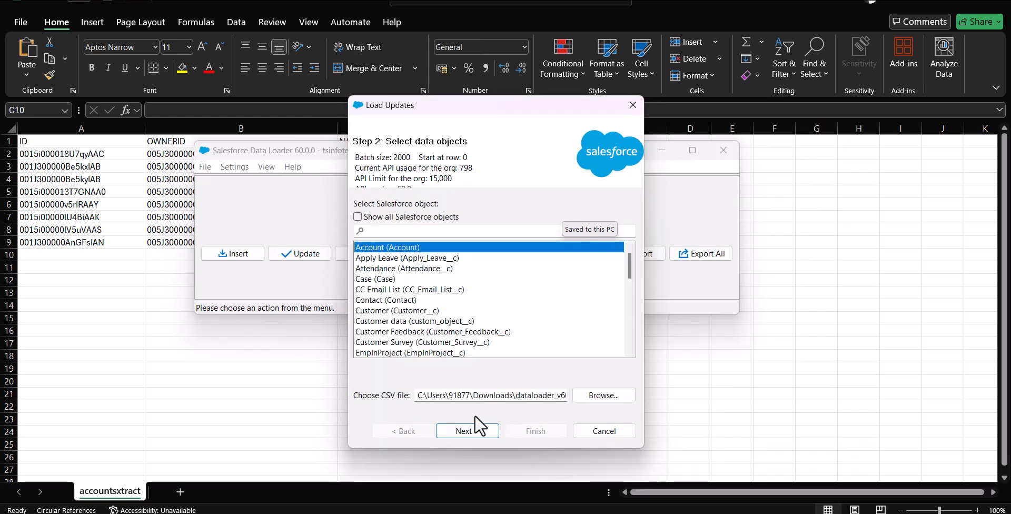
left_click(460, 431)
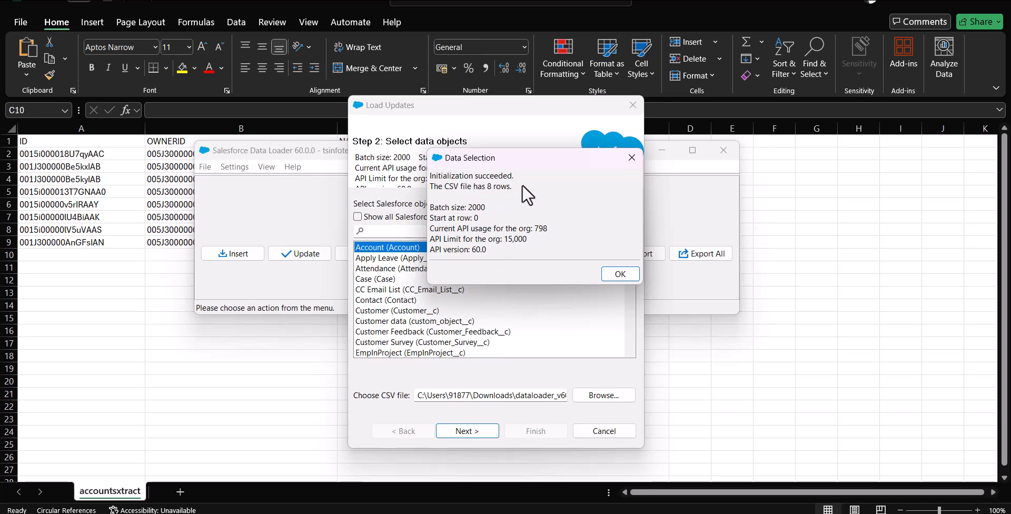
left_click(620, 273)
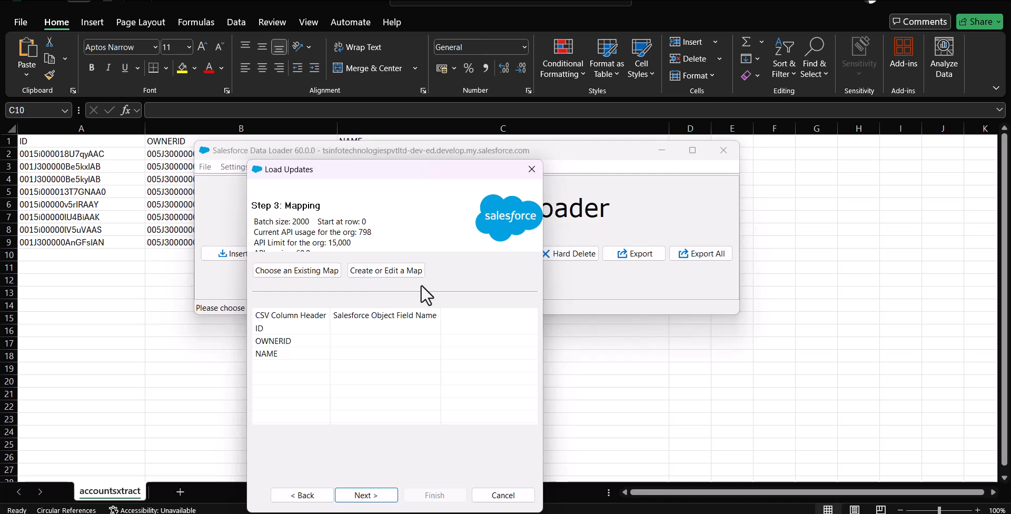
Step: Create a field map by auto-matching the ID, NAME and OWNERID columns to the Account fields, and apply it
left_click(403, 271)
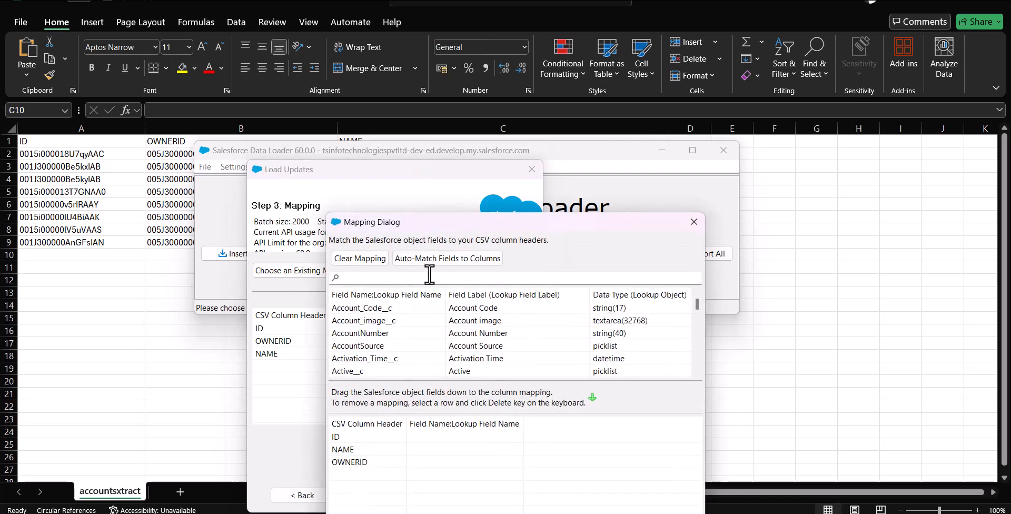
left_click_drag(580, 225, 774, 144)
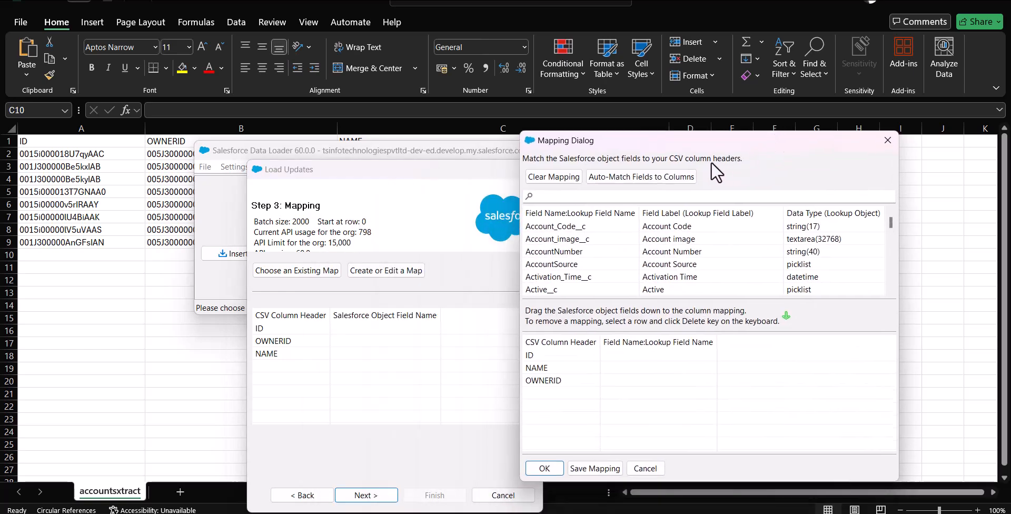
left_click(665, 175)
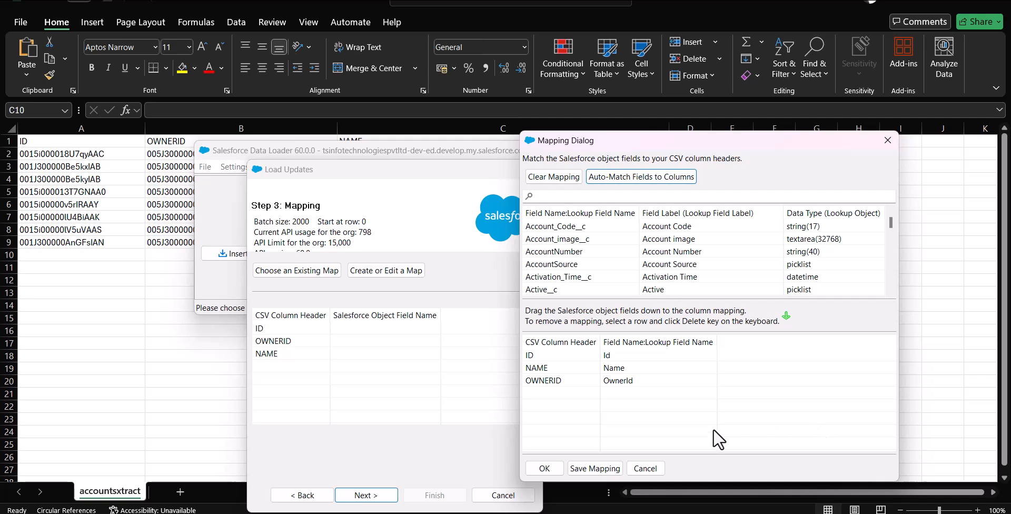
left_click(554, 466)
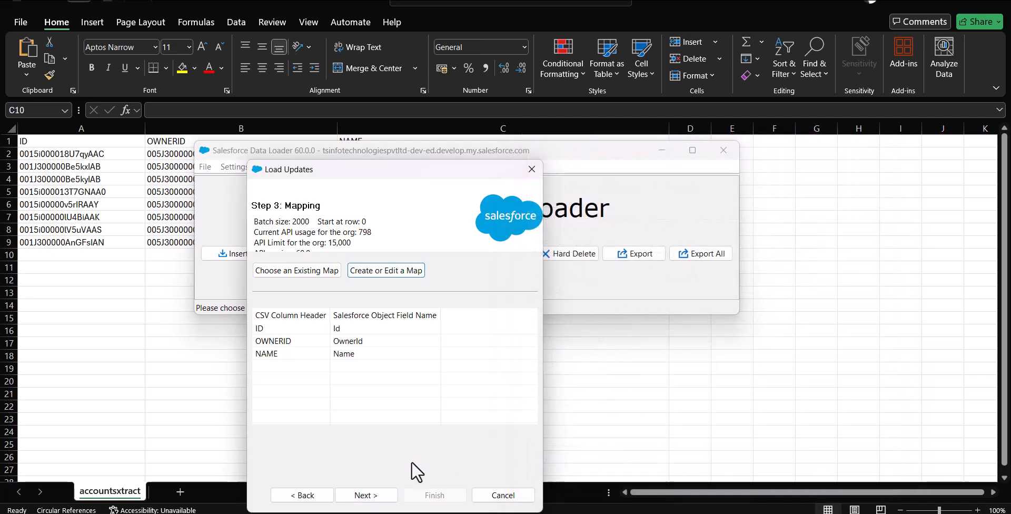
Step: Run the Account update on the existing records and view its successes in a CSV viewer widened to include the STATUS column
left_click(367, 494)
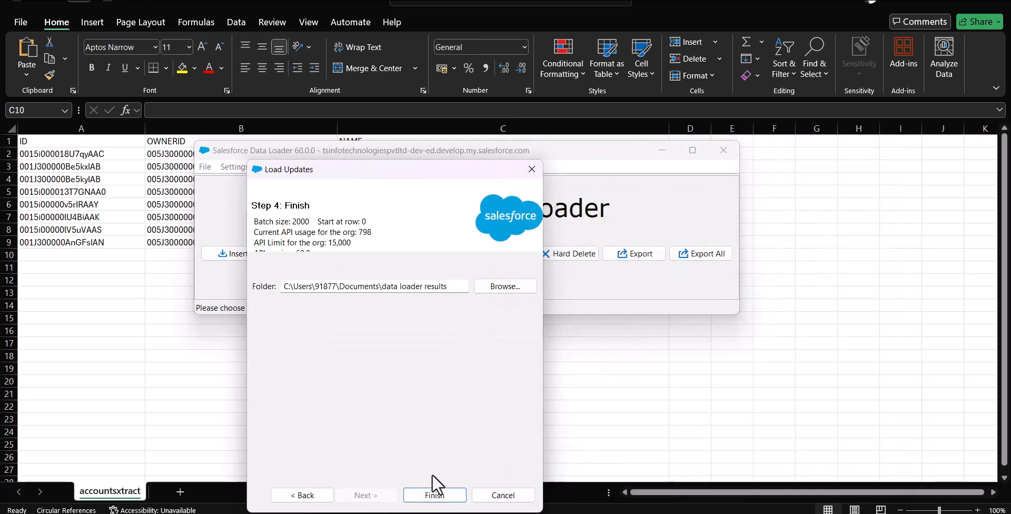
left_click(435, 495)
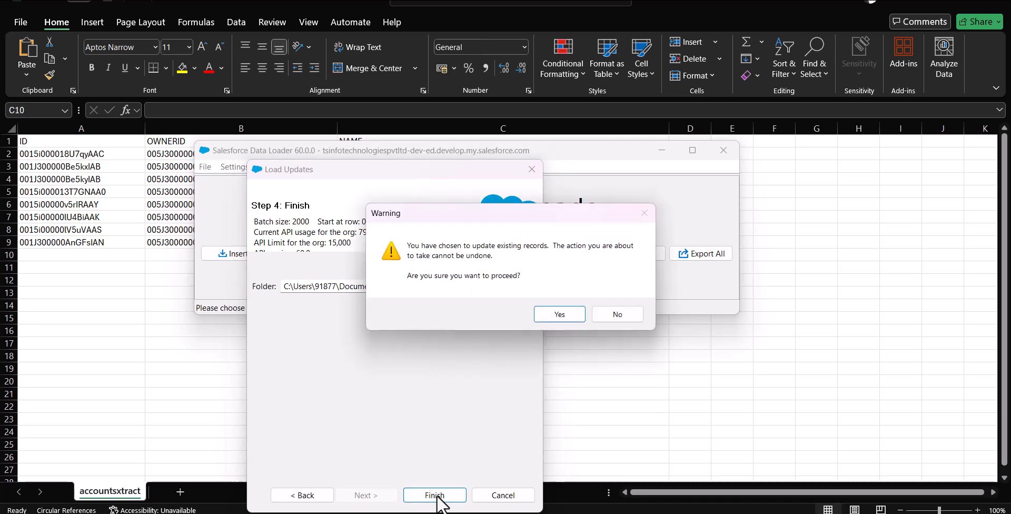
left_click(555, 314)
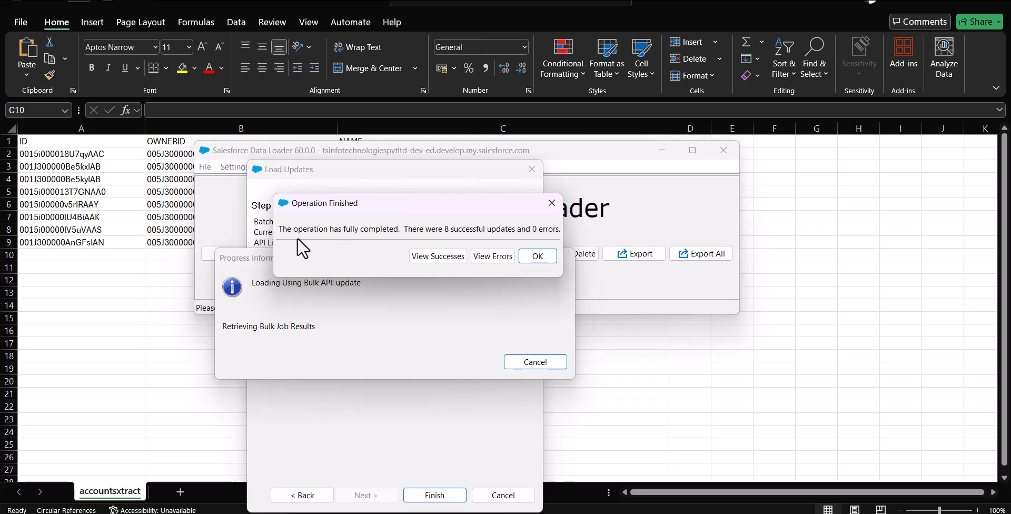
left_click(438, 257)
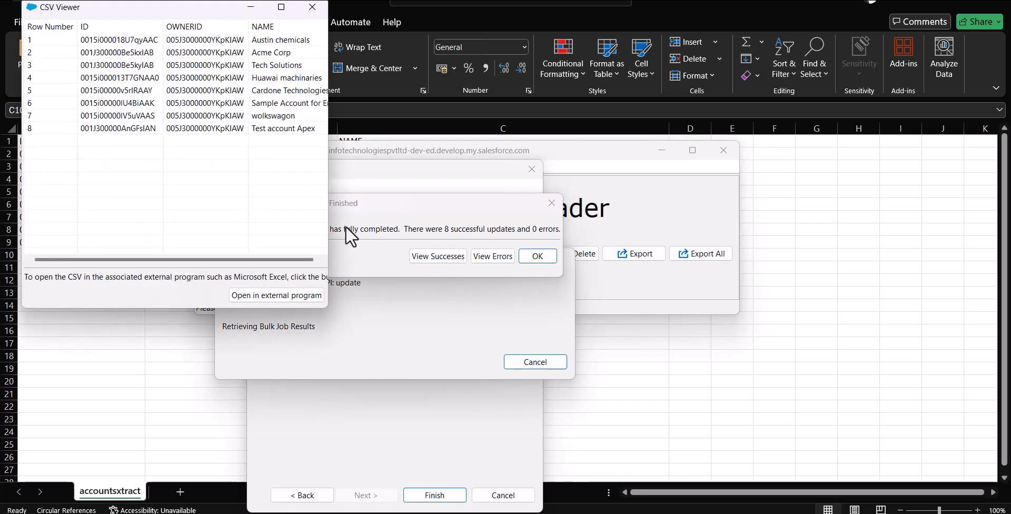
left_click_drag(329, 212, 625, 243)
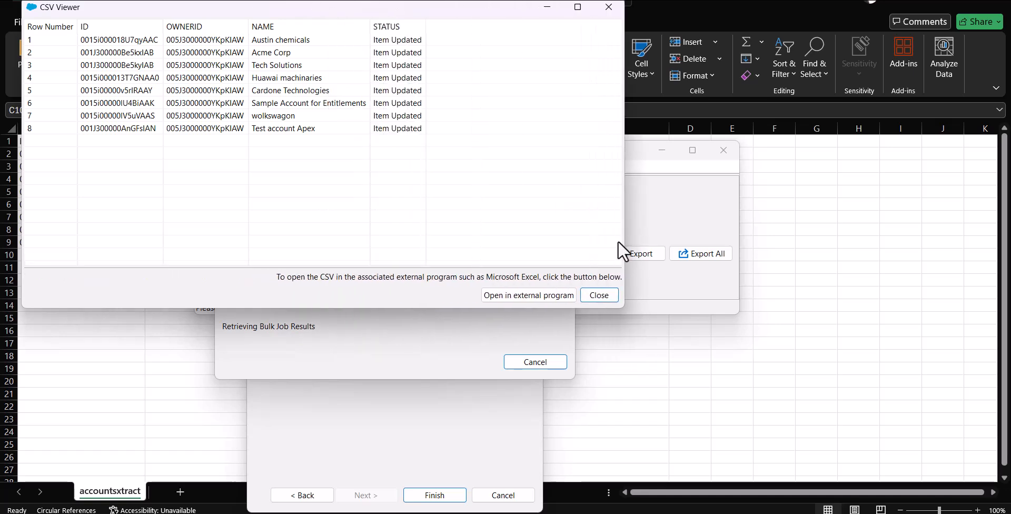